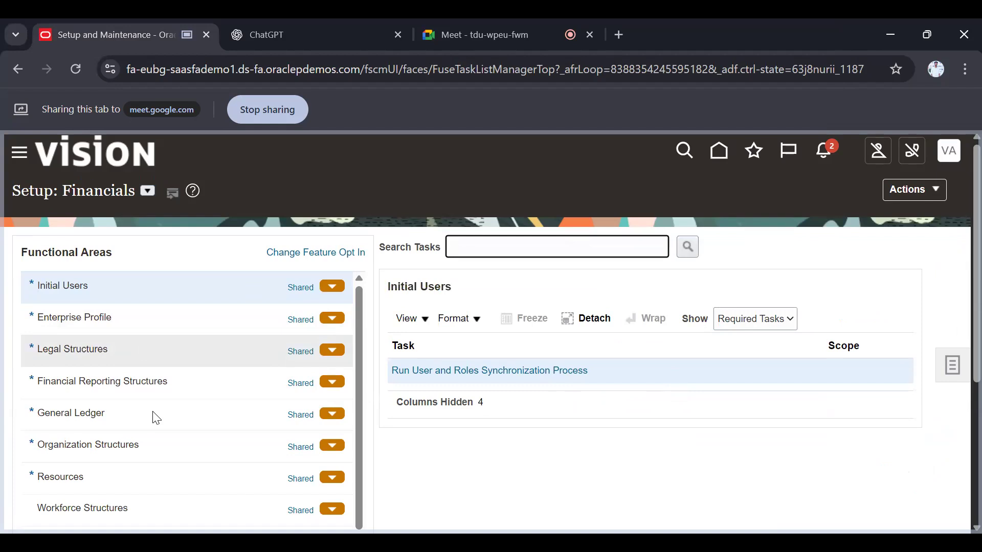
In the General Ledger functional area, search tasks for "manage jour" and open Manage Journal Approval Rules
scroll(597, 361, "down", 1)
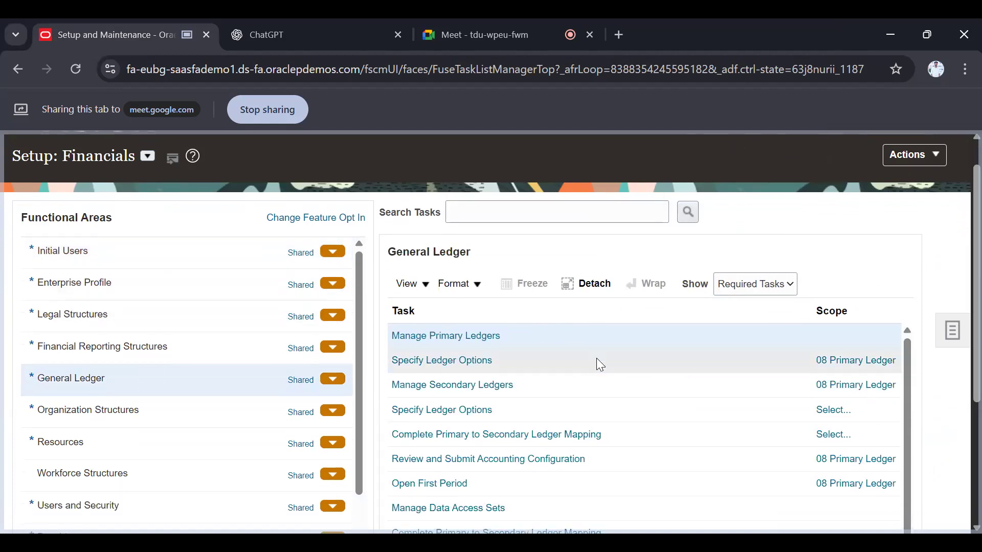
scroll(598, 360, "down", 2)
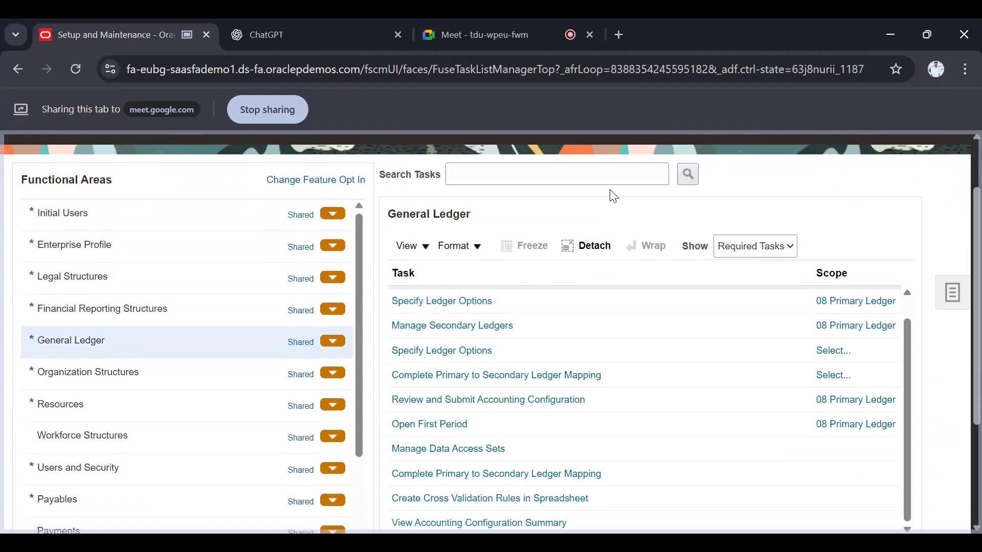
left_click(611, 188)
type("manage")
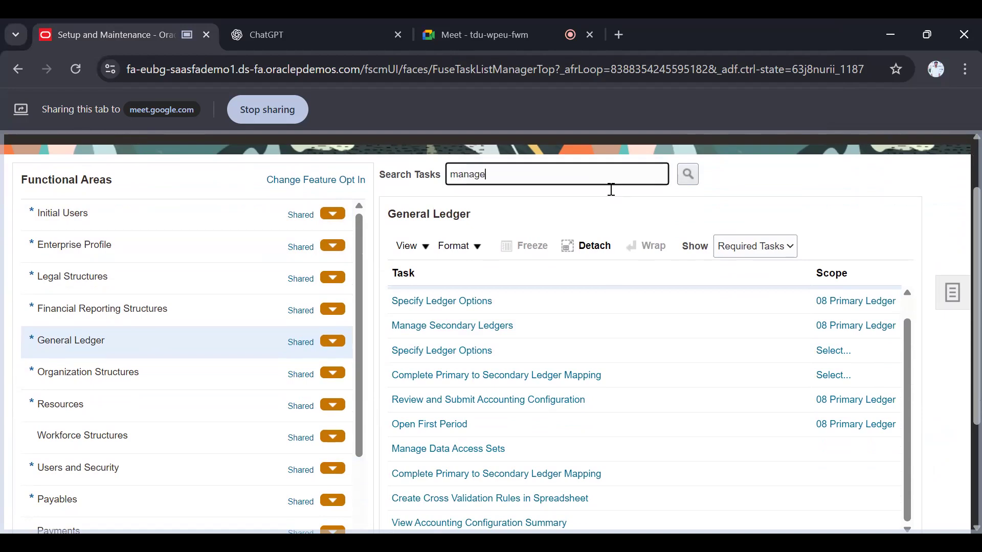
type(" jour")
key("Return")
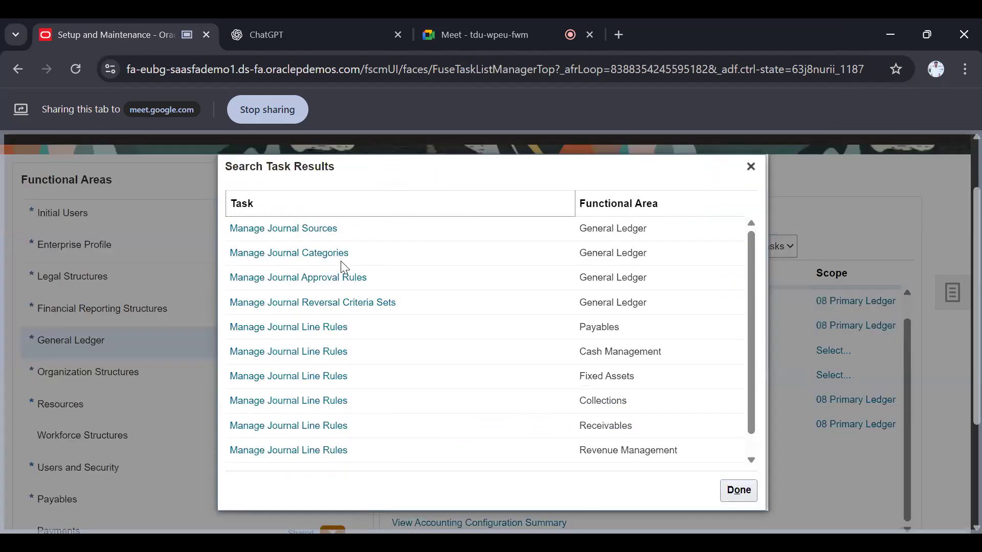
left_click(334, 277)
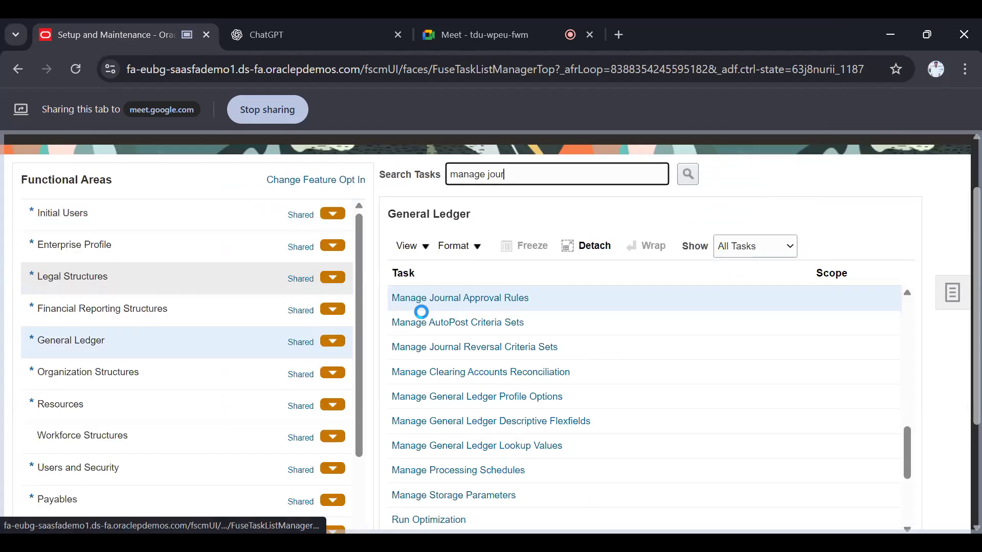
left_click(487, 299)
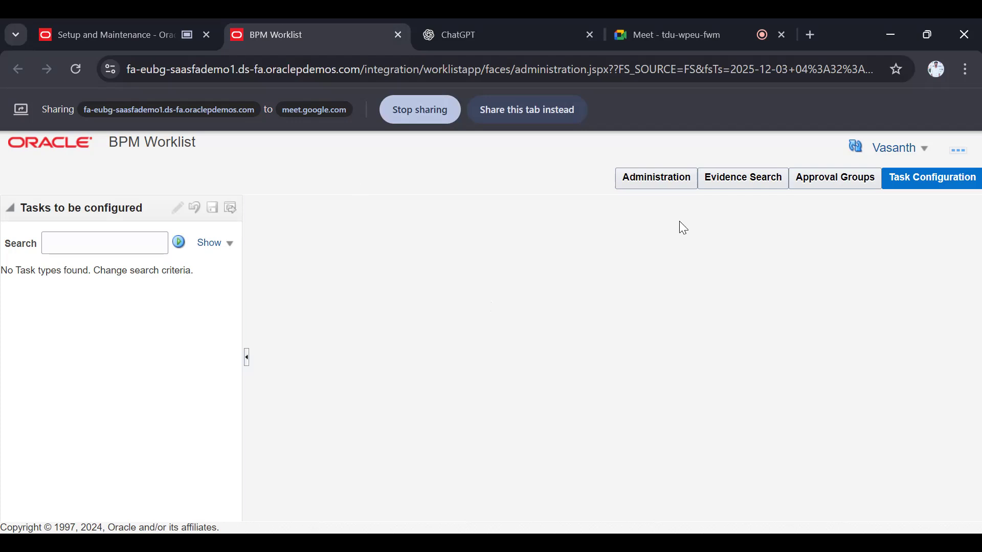
Create a new approval group in BPM Worklist and name it "Journal Approval Manager"
left_click(831, 188)
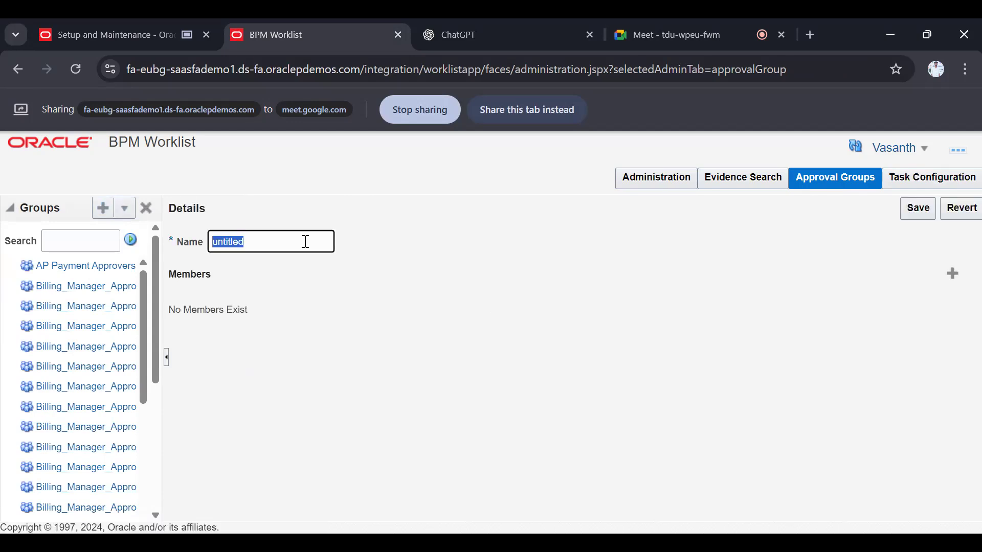
key("BackSpace")
type("Approval")
key("BackSpace")
type("Jo")
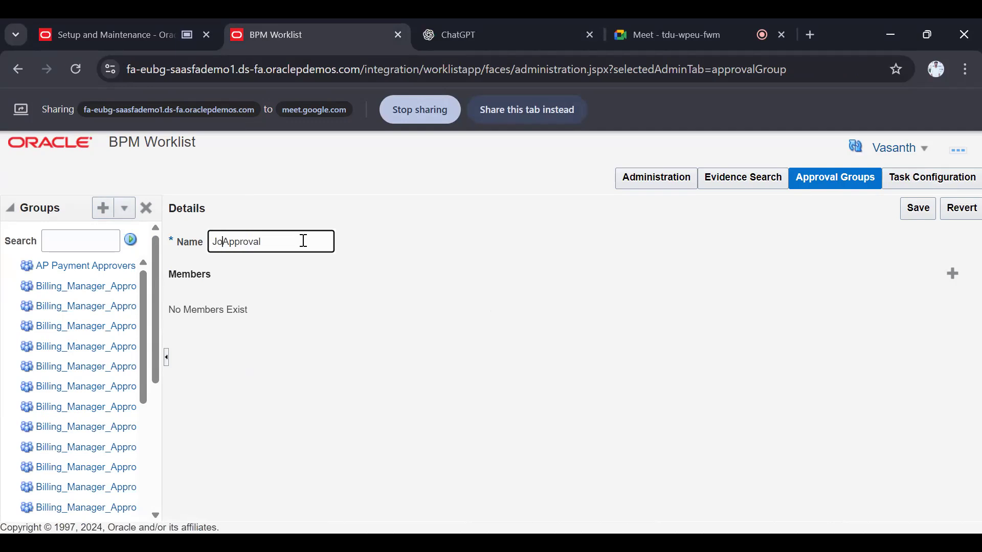
type("rnal")
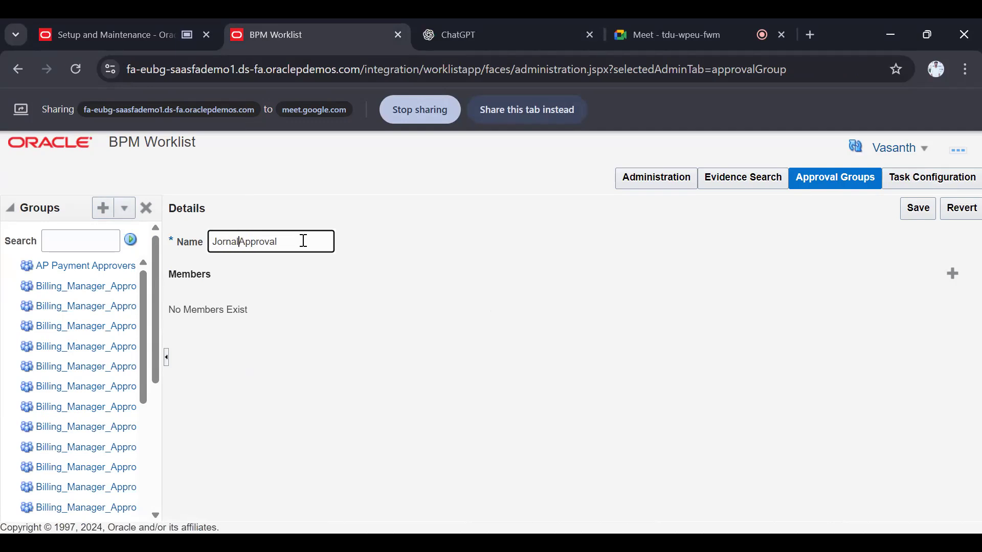
left_click(222, 241)
type("u")
left_click(248, 243)
left_click(324, 244)
type("Manager")
left_click(356, 250)
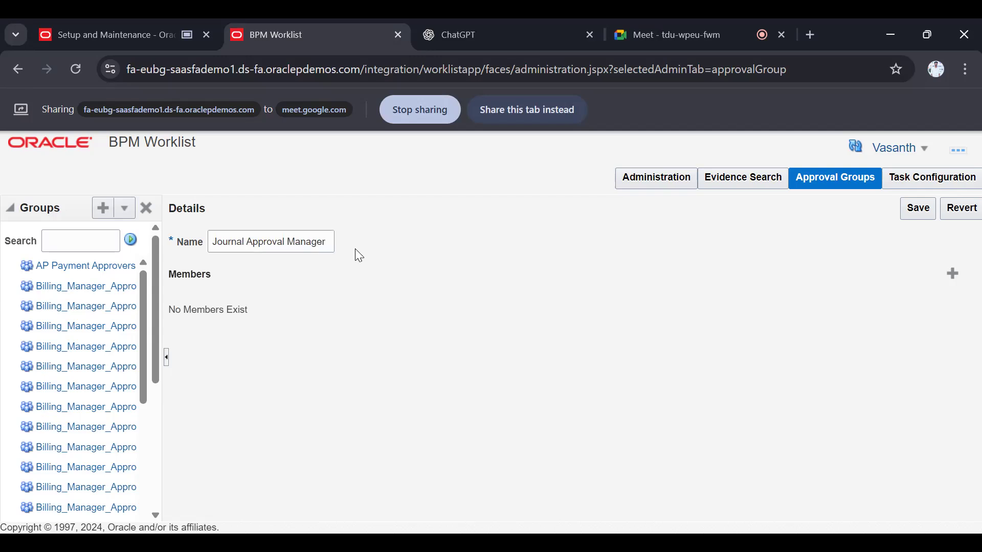
Start adding a user member to the Journal Approval Manager group and search the Identity Browser for the approver's user ID
left_click(950, 275)
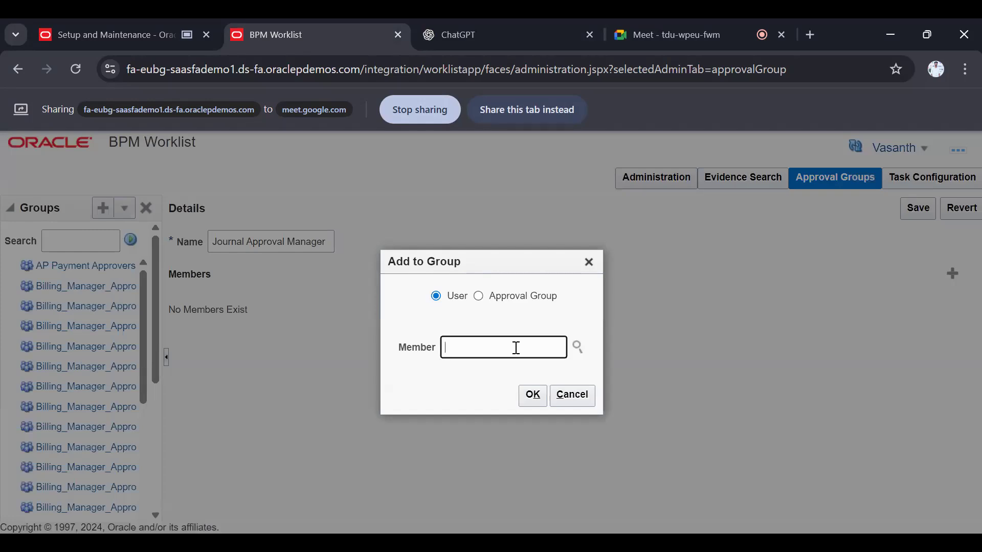
type("08_Vasanth")
left_click(577, 347)
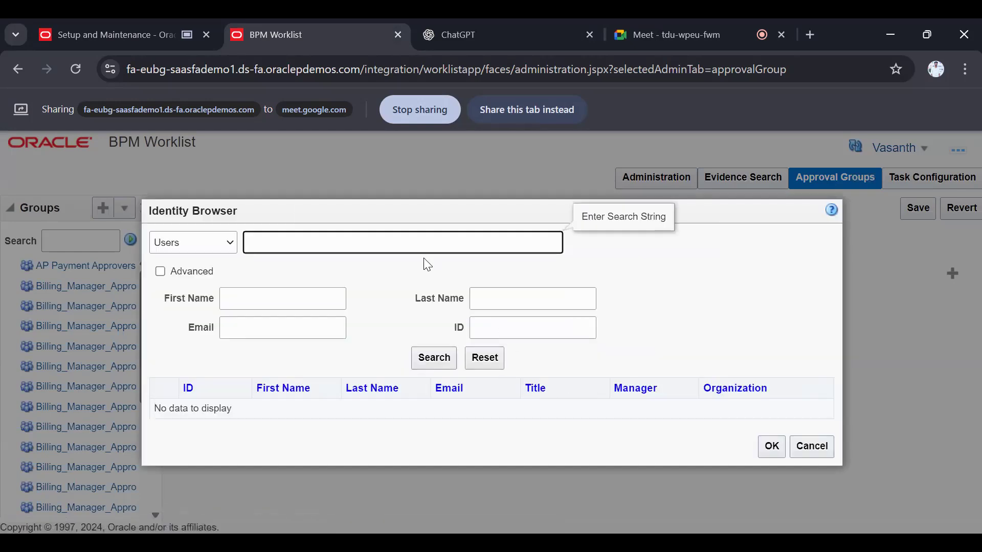
type("08_Vasanth")
left_click(433, 361)
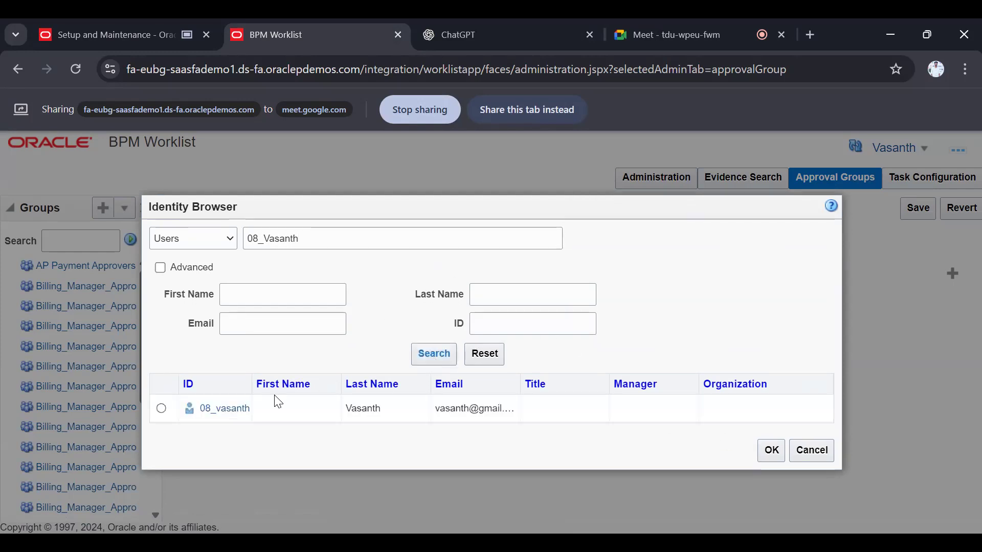
Add the matching user to the Journal Approval Manager group as a member and save the group
left_click(161, 408)
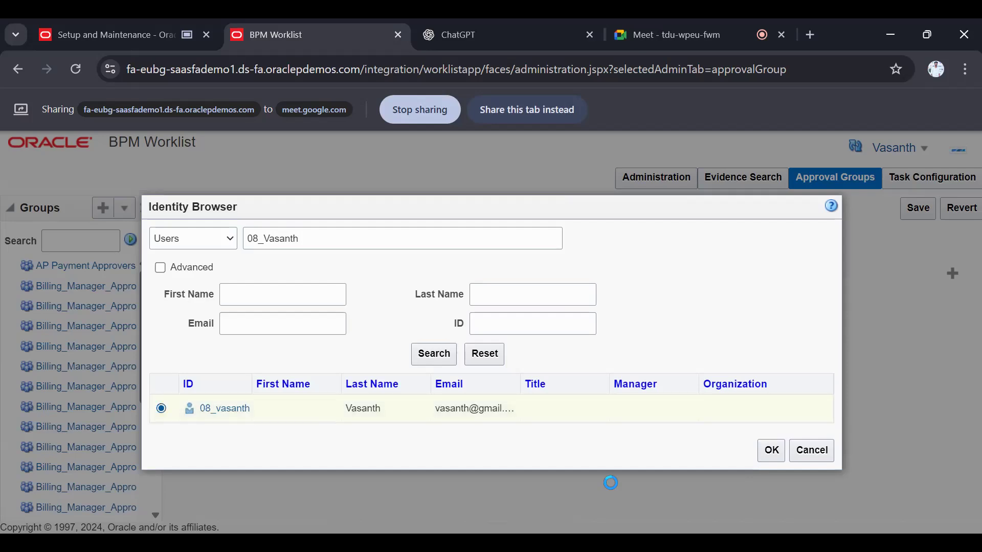
left_click(769, 450)
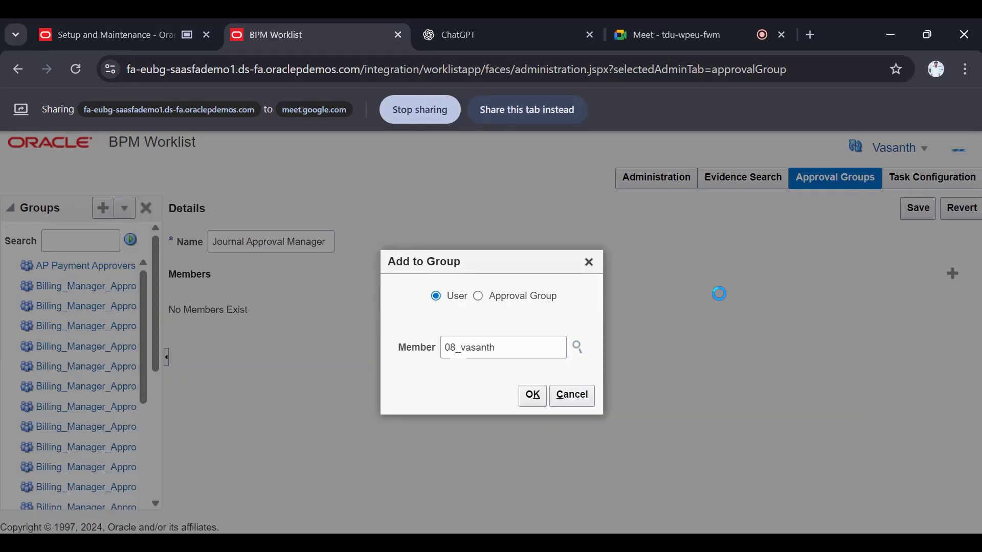
left_click(534, 393)
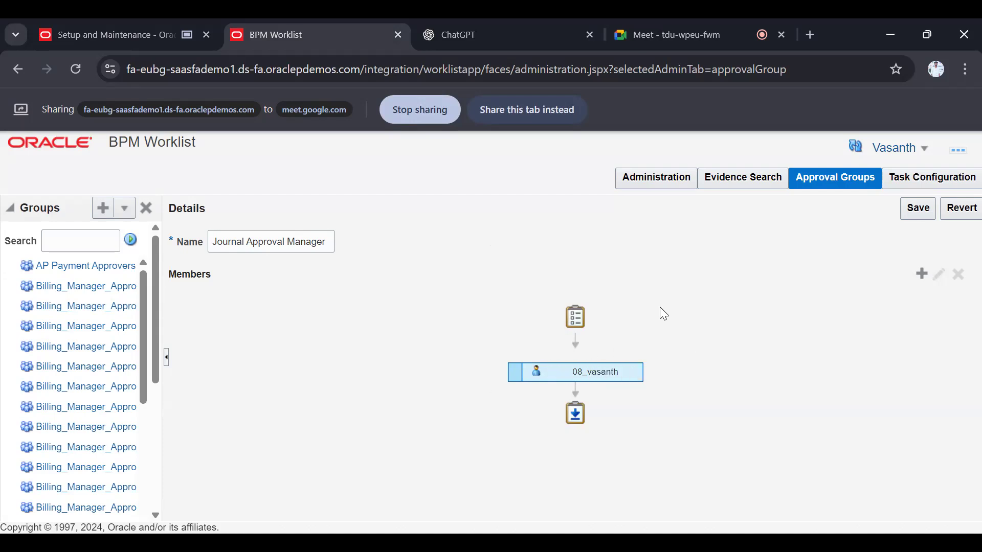
left_click(923, 214)
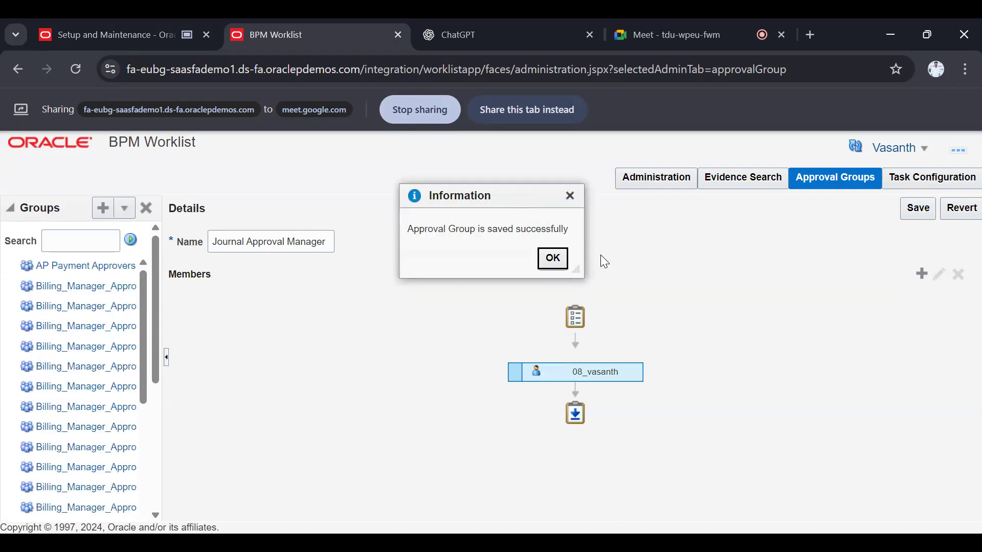
left_click(564, 258)
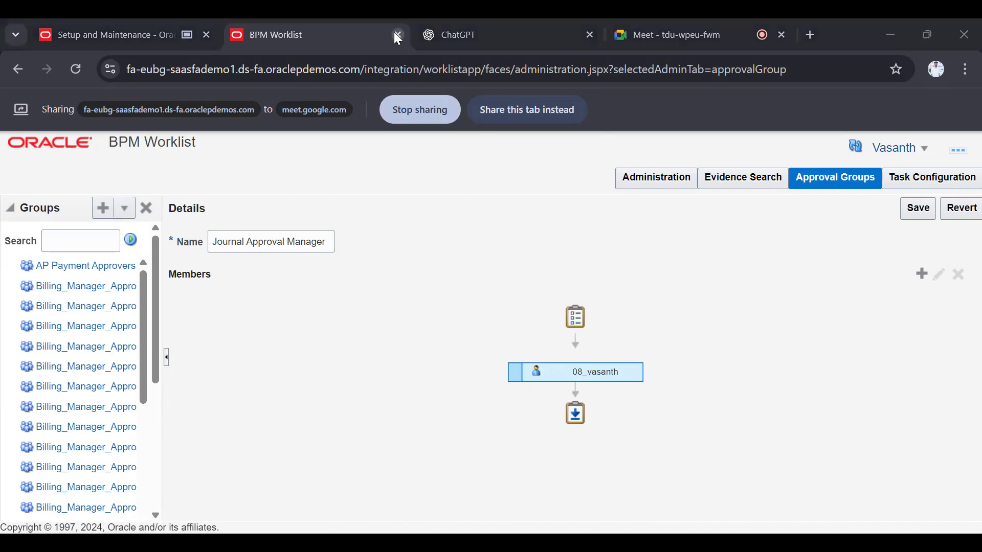
Close the BPM Worklist page and open the Manage Journal Sources task from the General Ledger task list
key("ctrl+w")
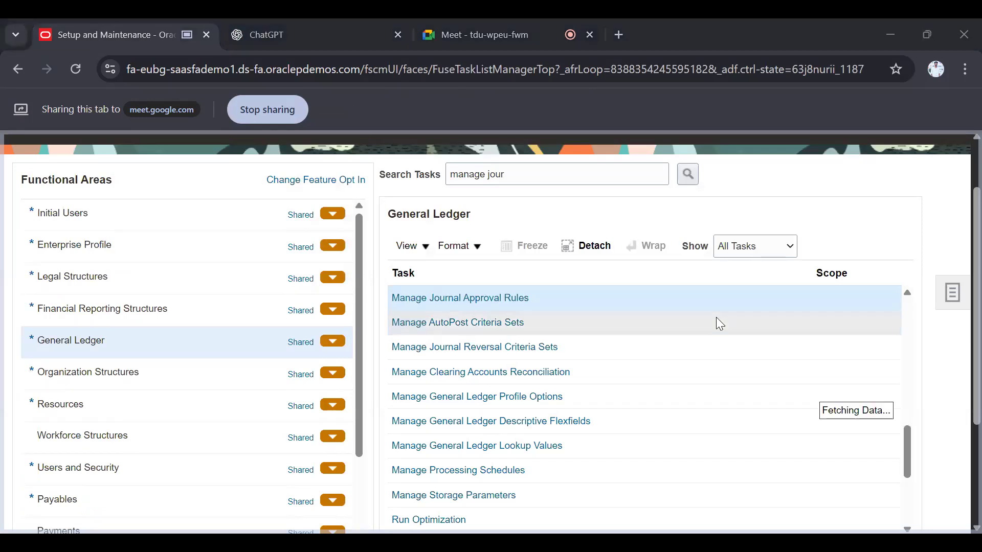
scroll(716, 317, "down", 1)
scroll(716, 317, "up", 4)
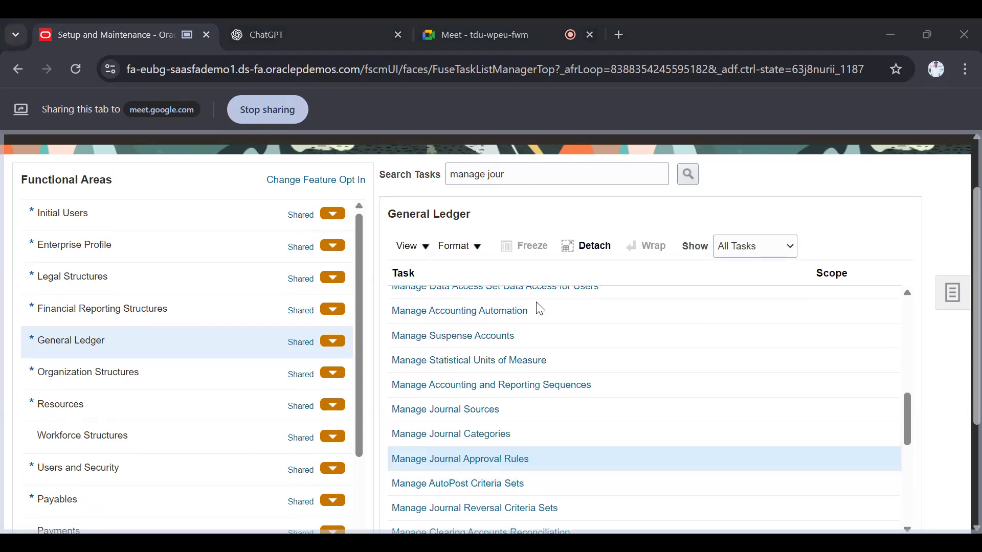
scroll(567, 450, "down", 1)
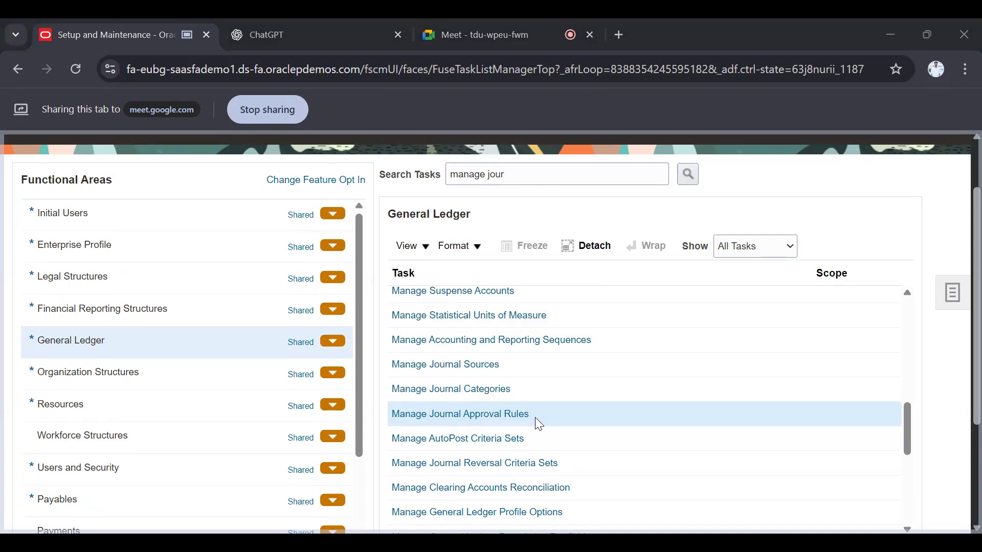
left_click_drag(530, 414, 393, 415)
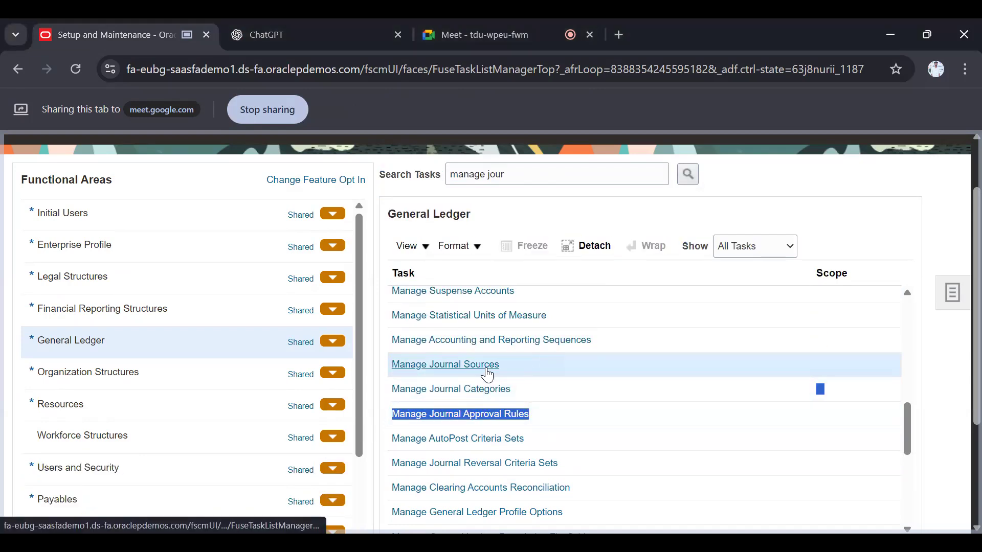
left_click(483, 366)
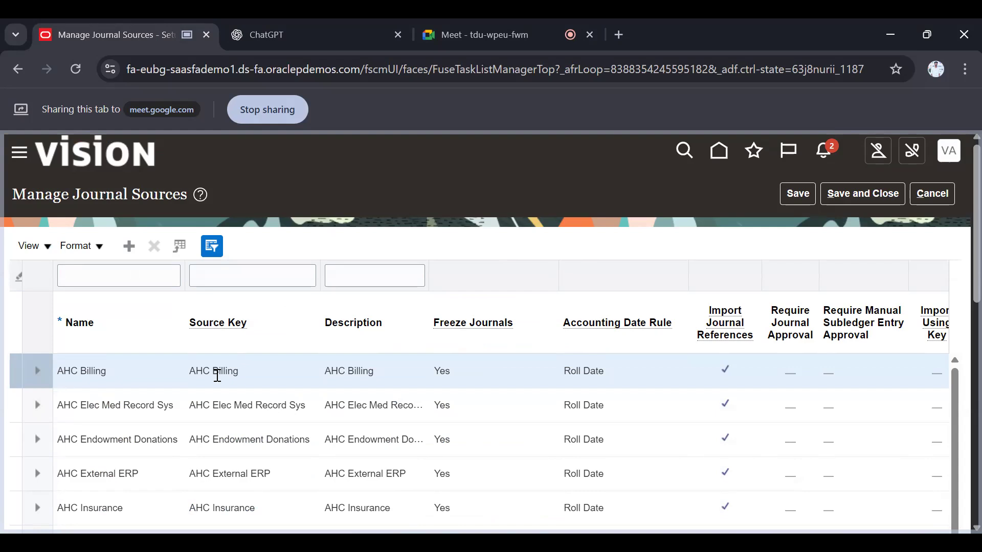
Add a new journal source row, deleting the duplicate blank row so only one empty row is left
left_click(131, 253)
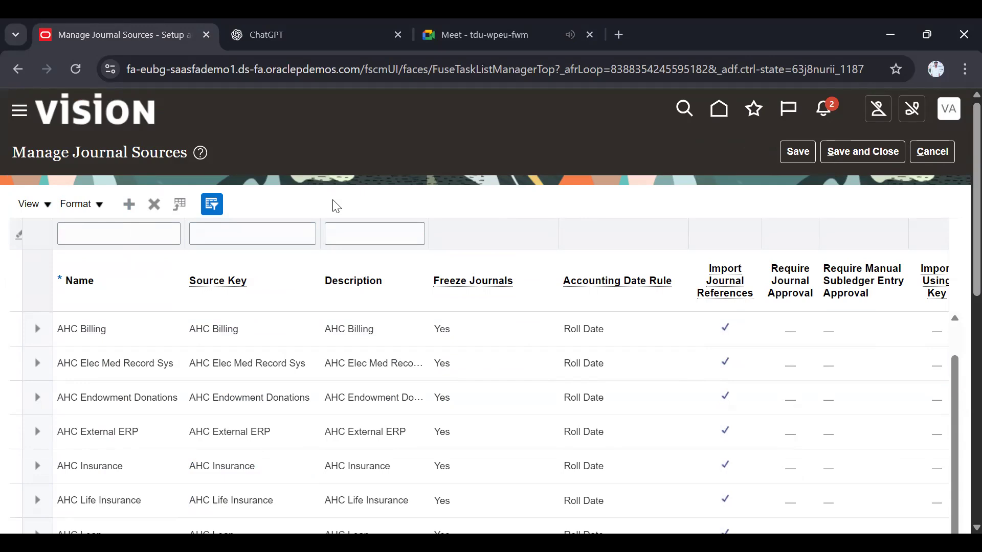
left_click(125, 210)
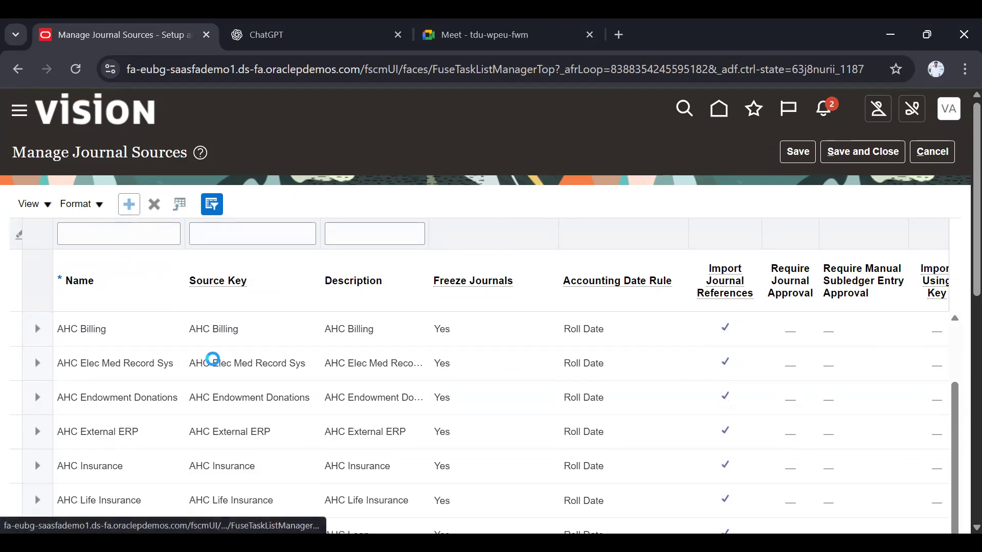
left_click(213, 363)
key("F5")
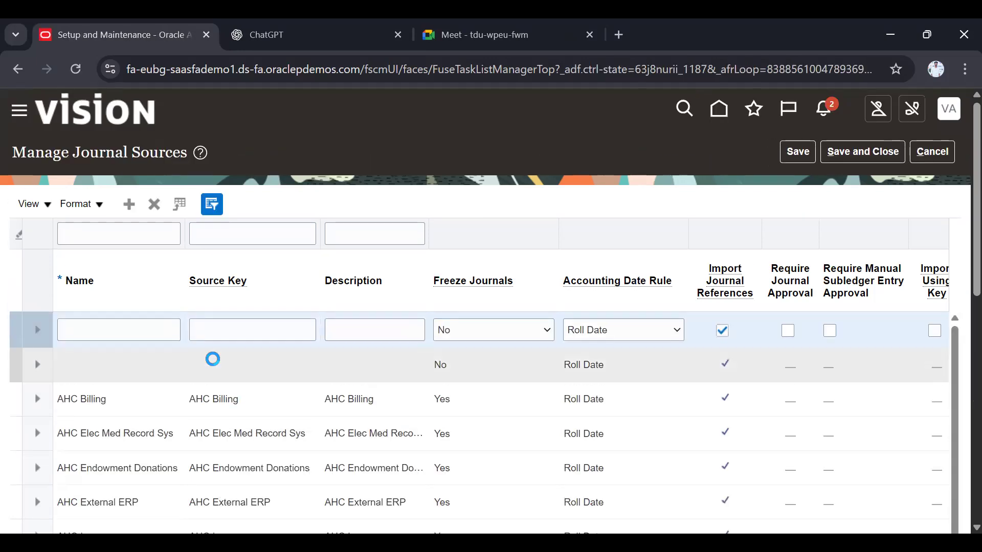
left_click(159, 364)
left_click(152, 204)
left_click(102, 325)
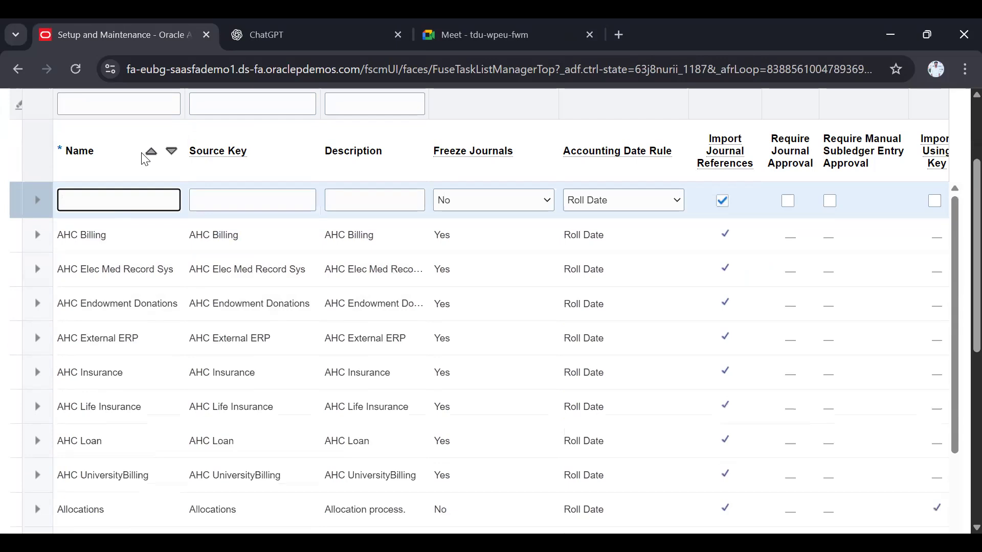
scroll(146, 159, "up", 3)
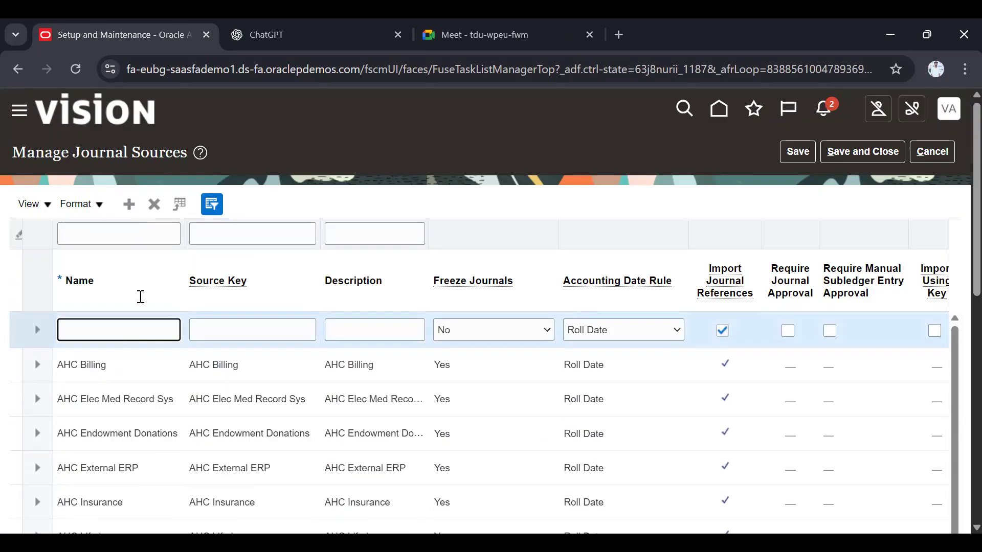
Name the new journal source "08 Sources"
type("08")
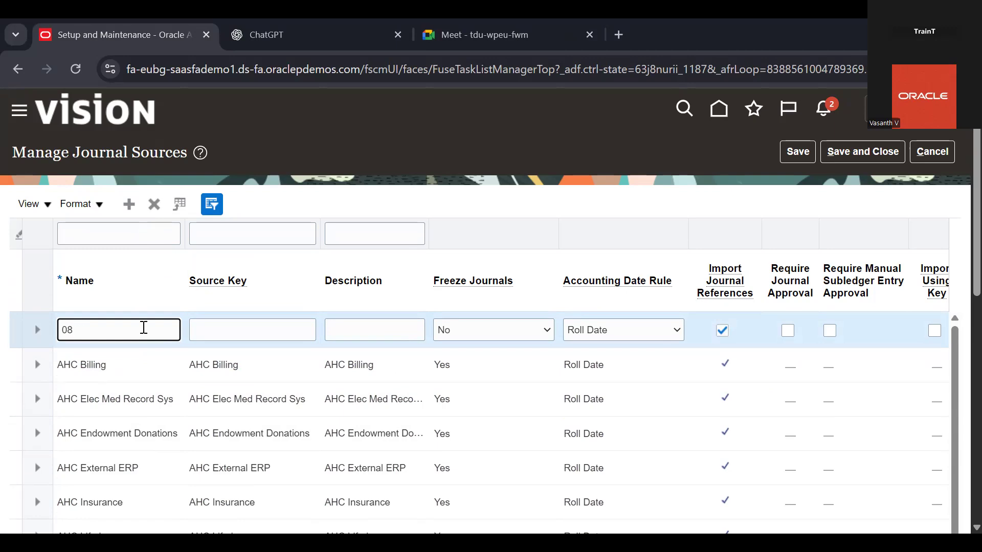
type("J")
key("BackSpace")
type("Sources")
Copy the name "08 Sources" into the new journal source's Source Key and Description
left_click(212, 329)
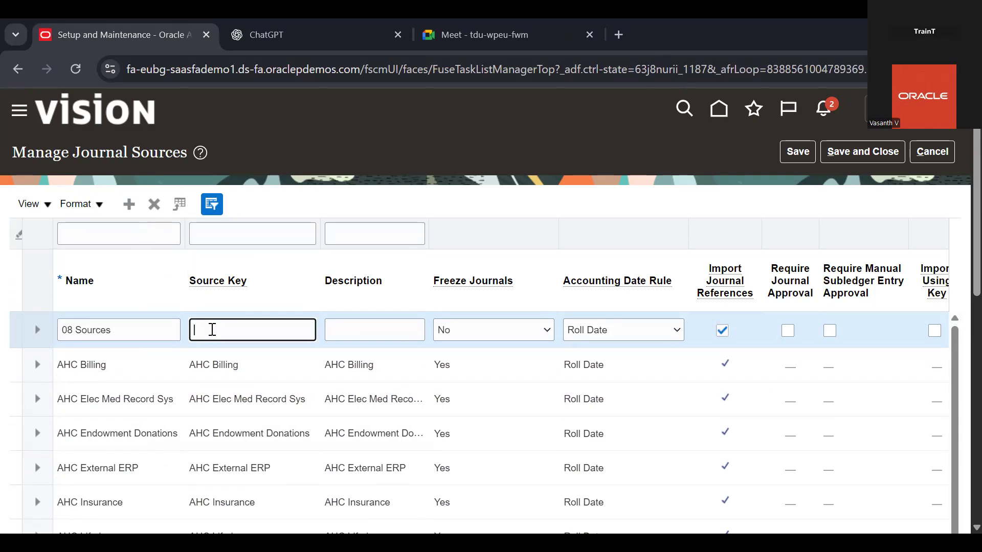
triple_click(158, 327)
key("ctrl+c")
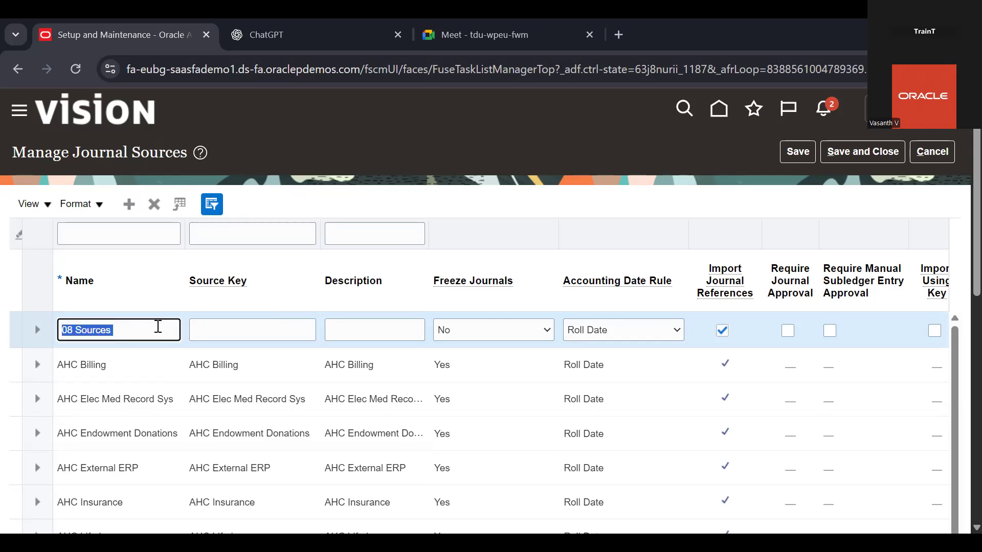
left_click(265, 323)
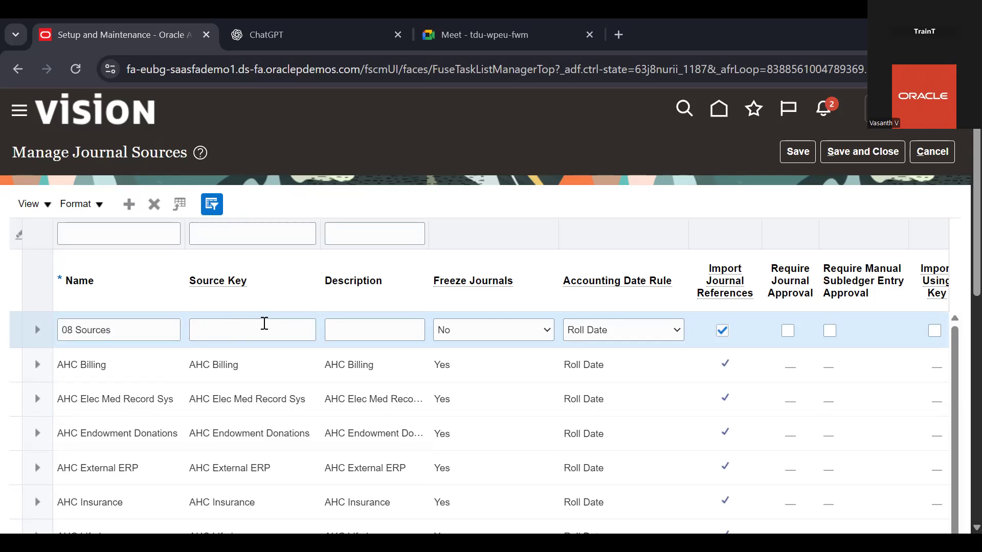
key("ctrl+v")
left_click(394, 335)
key("ctrl+v")
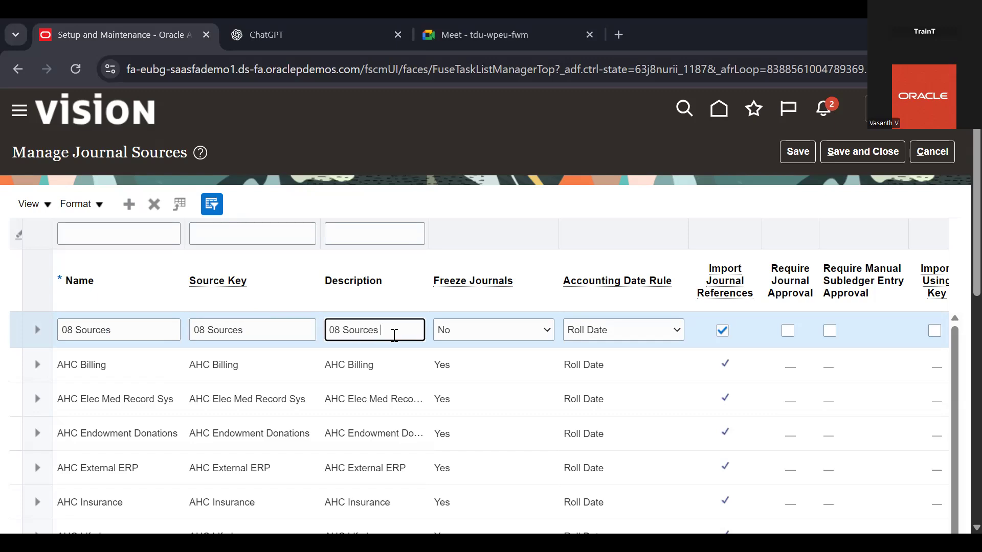
Set Freeze Journals to Yes for the 08 Sources journal source
left_click(512, 331)
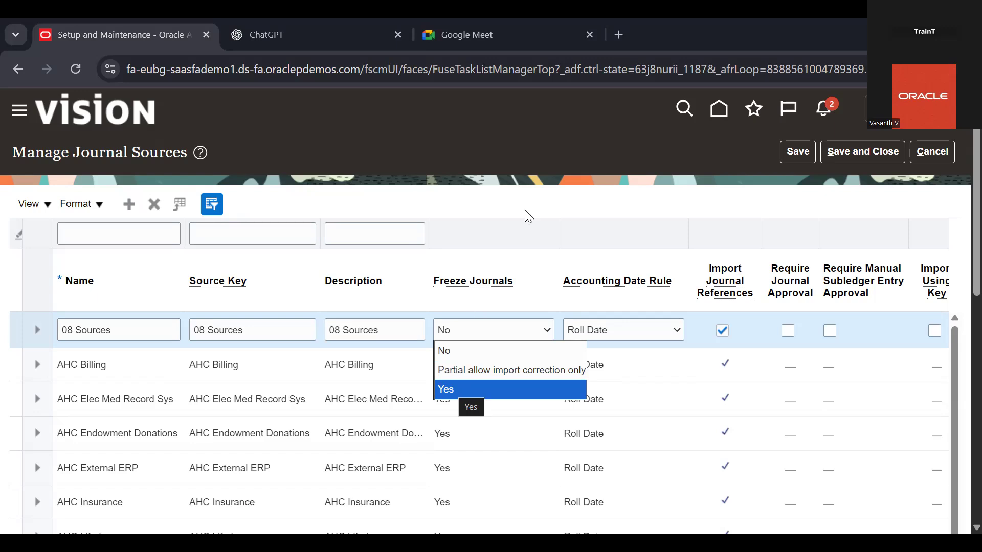
left_click(514, 323)
left_click(475, 394)
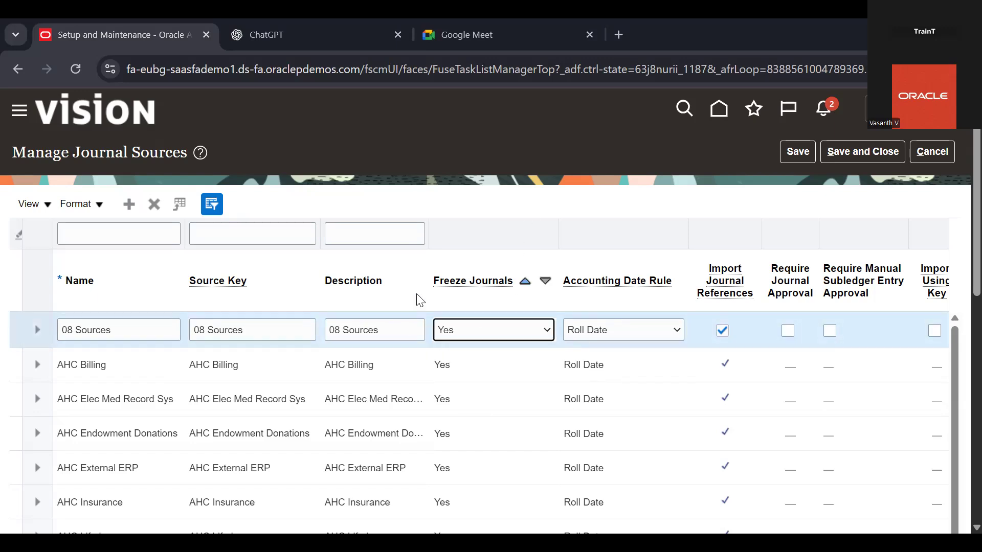
Set the Accounting Date Rule to Roll Date and enable Require Journal Approval for 08 Sources, saving and closing the journal sources
left_click(617, 335)
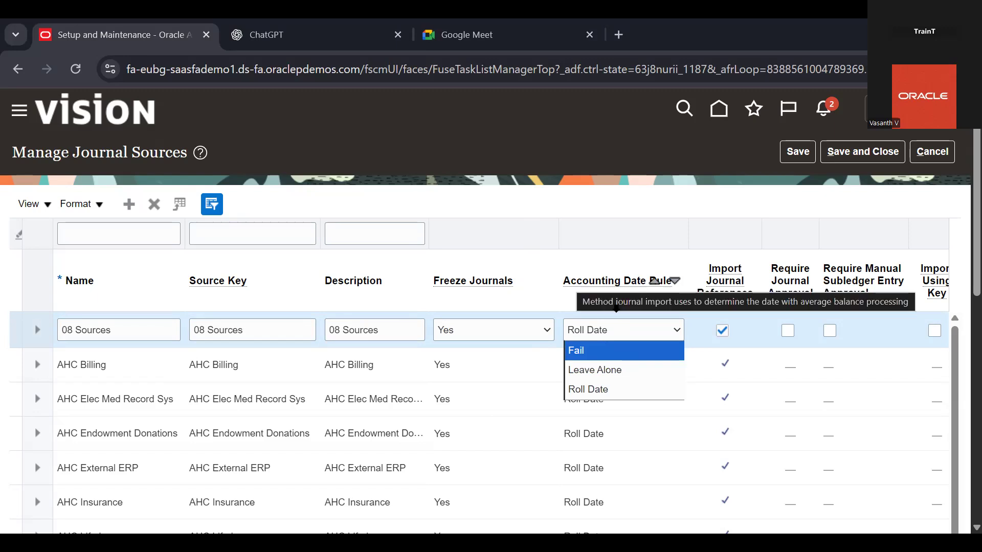
left_click(617, 390)
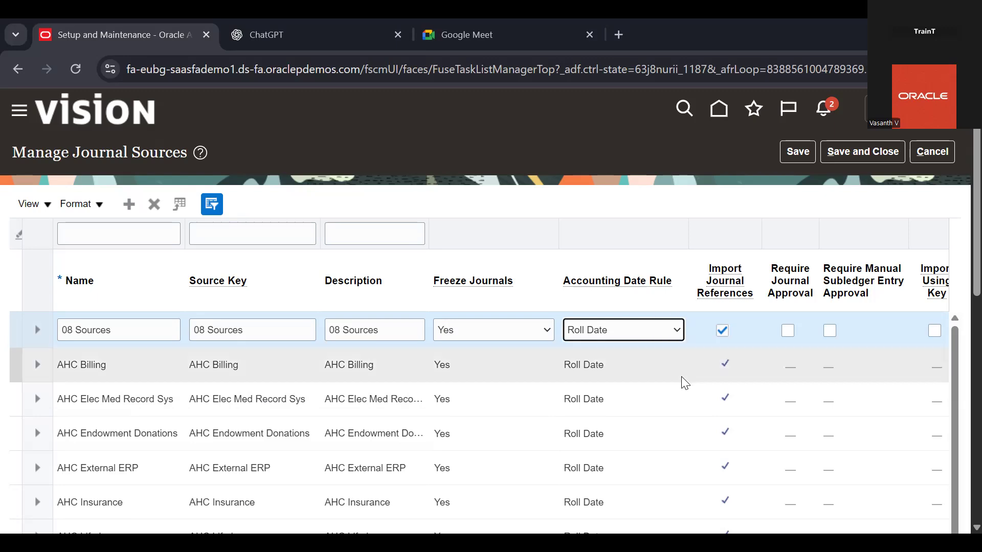
scroll(685, 383, "right", 2)
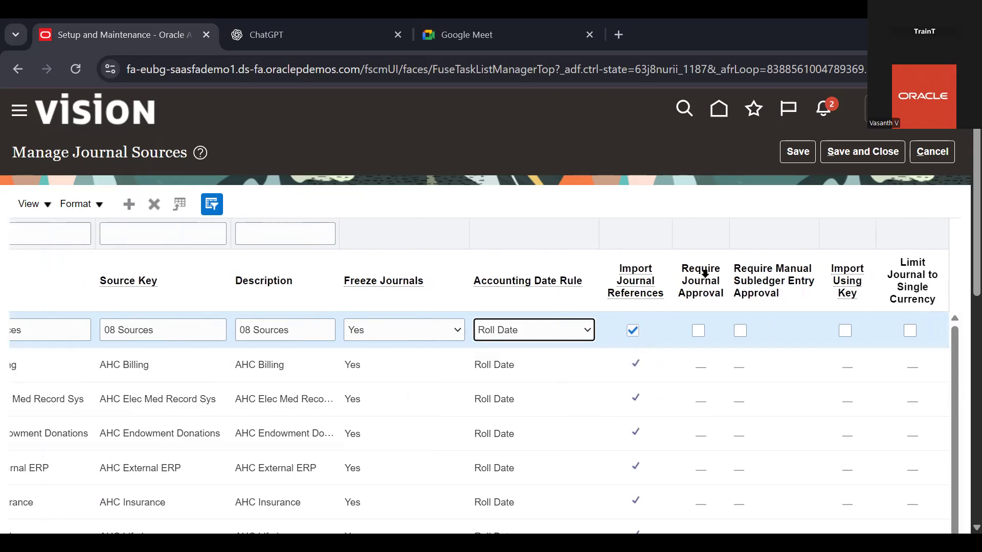
left_click(699, 331)
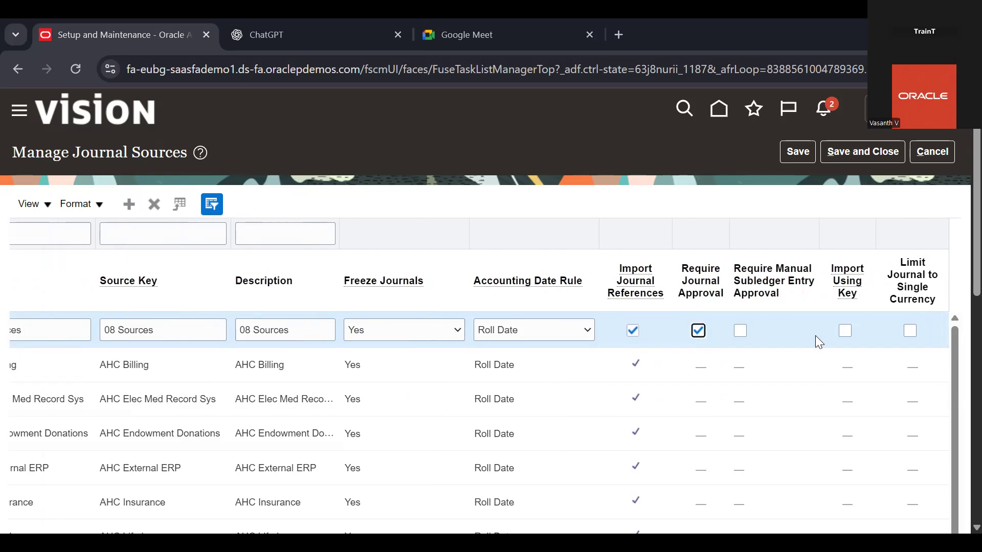
scroll(815, 336, "left", 2)
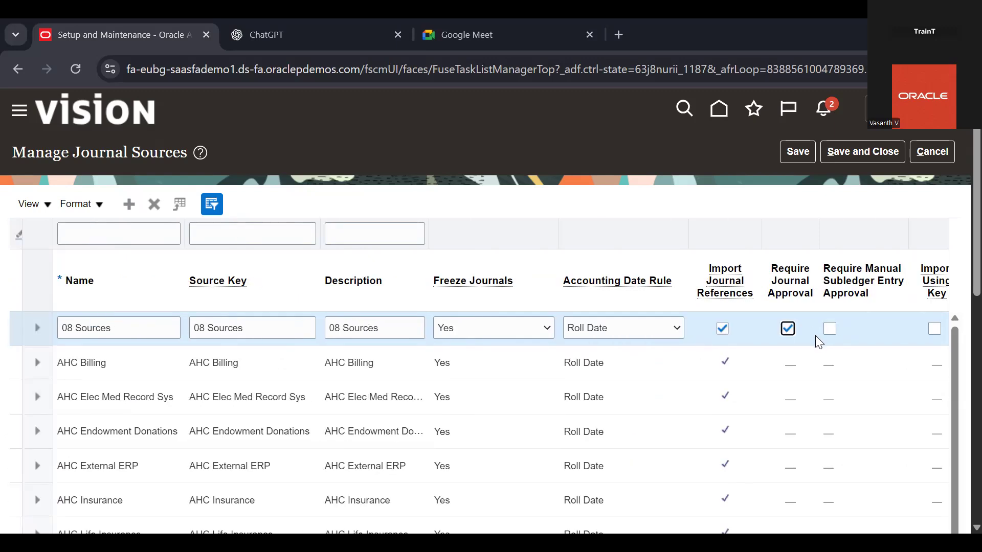
left_click(858, 157)
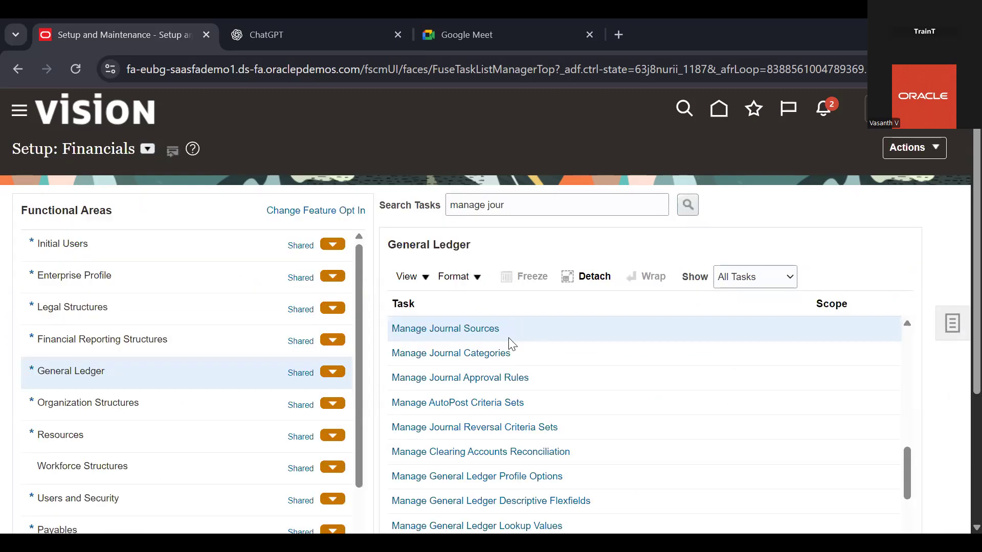
Open the Manage Journal Categories task and add a new category named "08 Categories"
left_click(473, 353)
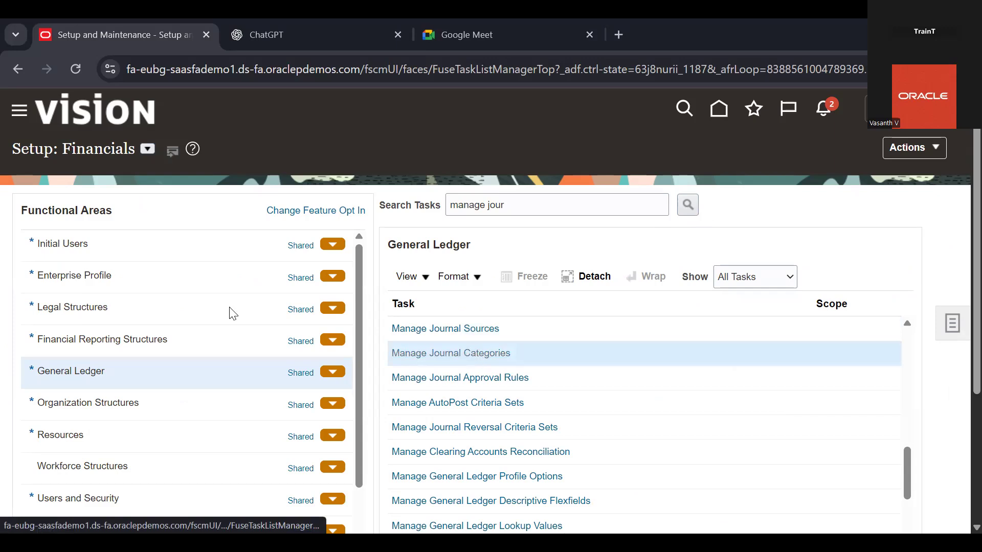
left_click(128, 204)
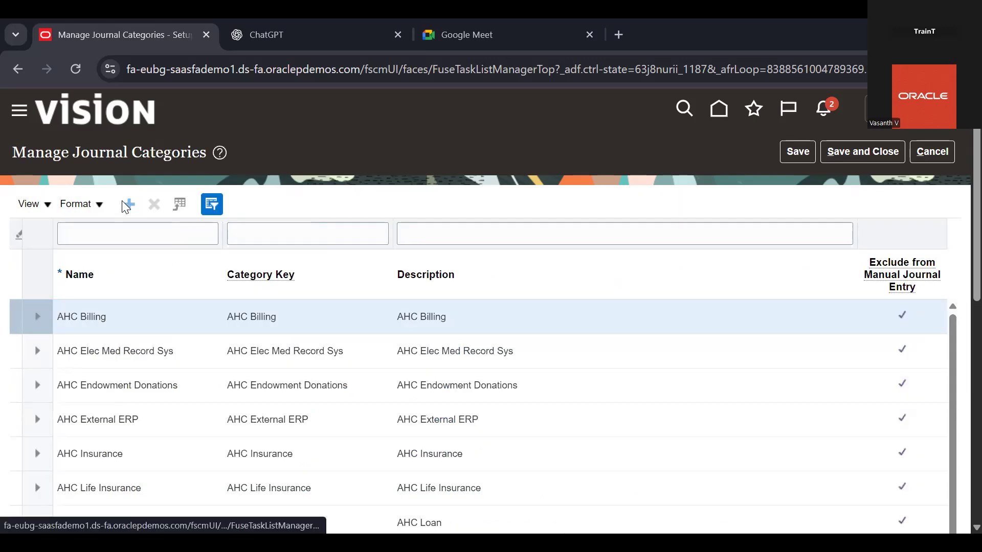
type("08 Ca")
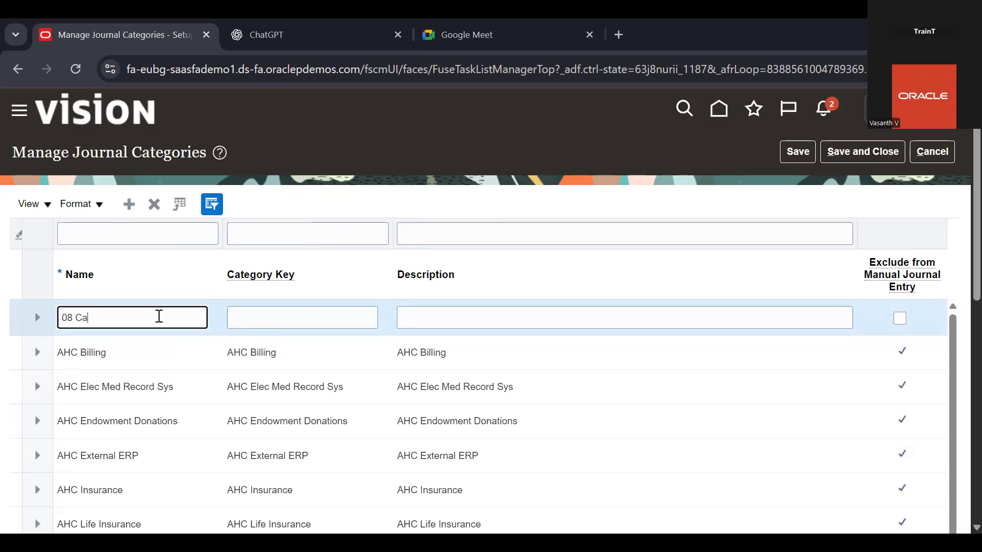
type("tegories")
Copy the name "08 Categories" into the new journal category's Category Key and Description
key("ctrl+a")
key("ctrl+c")
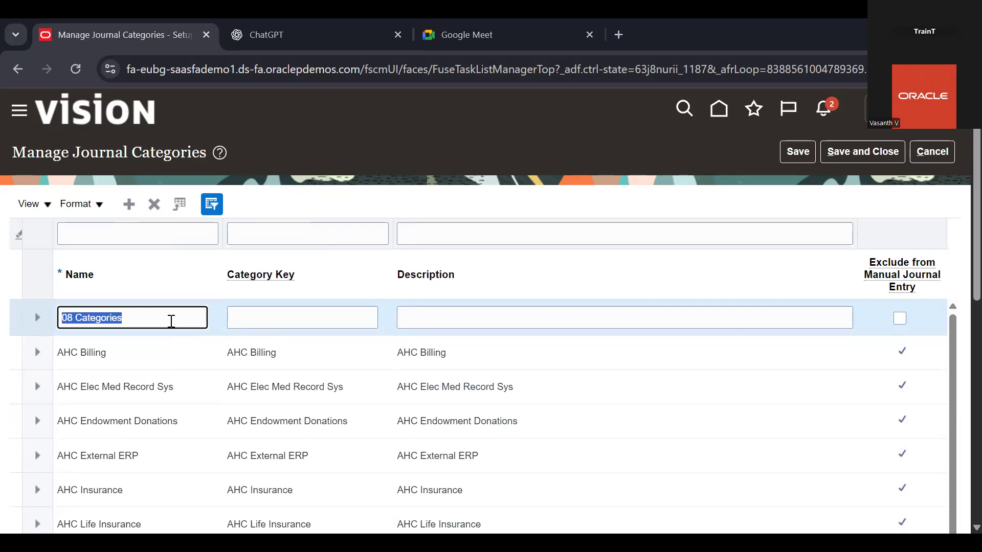
left_click(261, 319)
key("ctrl+v")
left_click(467, 313)
key("ctrl+v")
Enable Exclude from Manual Journal Entry for 08 Categories, then save and close the journal categories
left_click(660, 332)
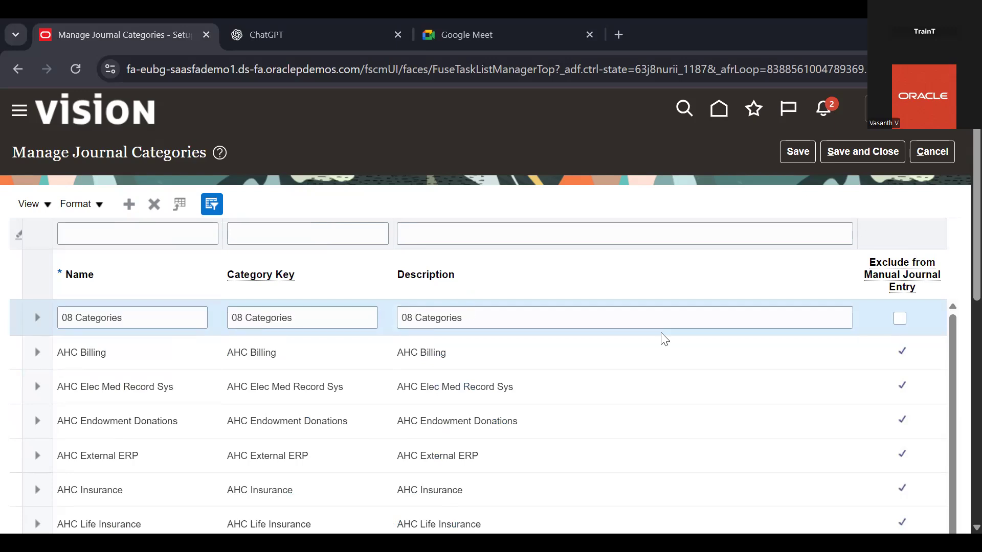
left_click(900, 320)
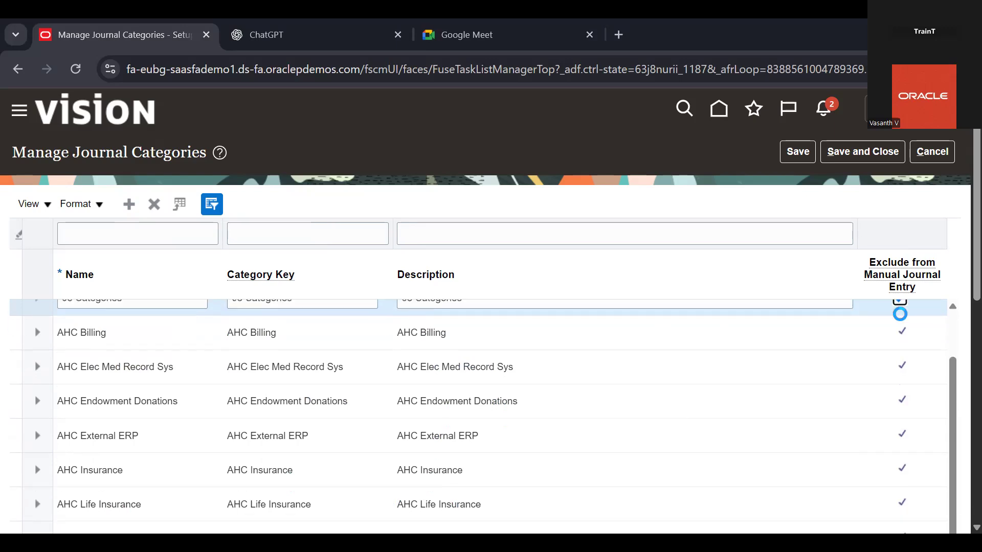
left_click(862, 157)
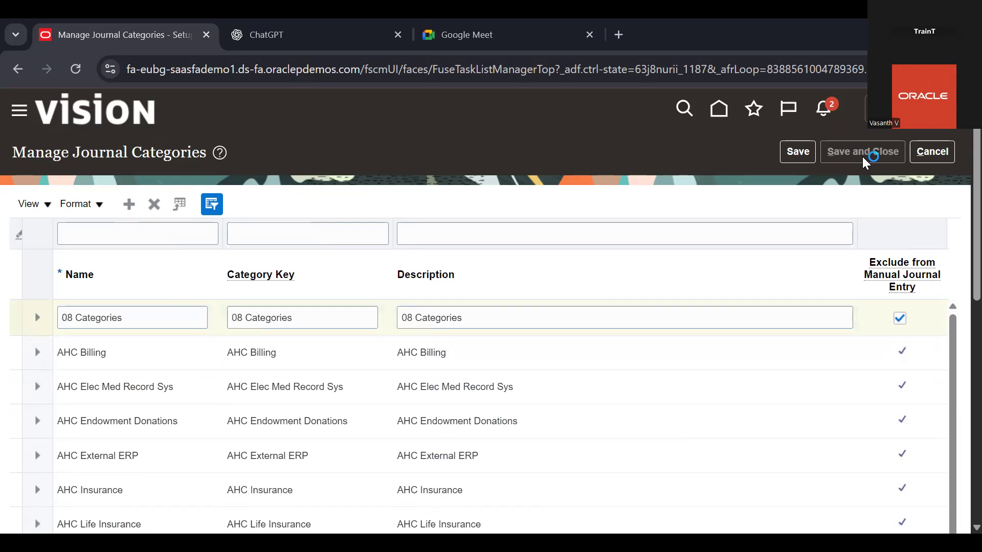
Replace the setup task search text with "Manage Auto Post Criteria Sets" and run the search
double_click(548, 209)
key("BackSpace")
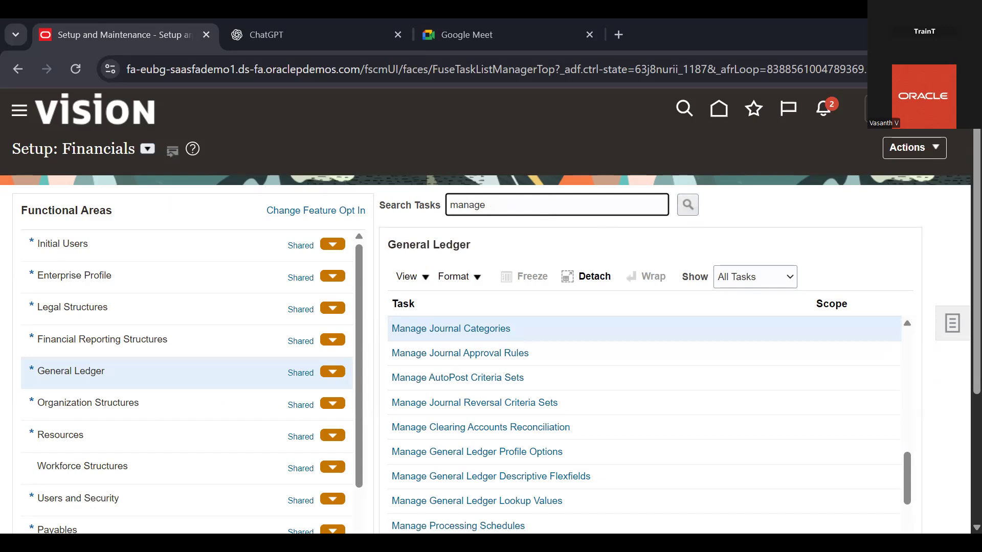
key("alt+Tab")
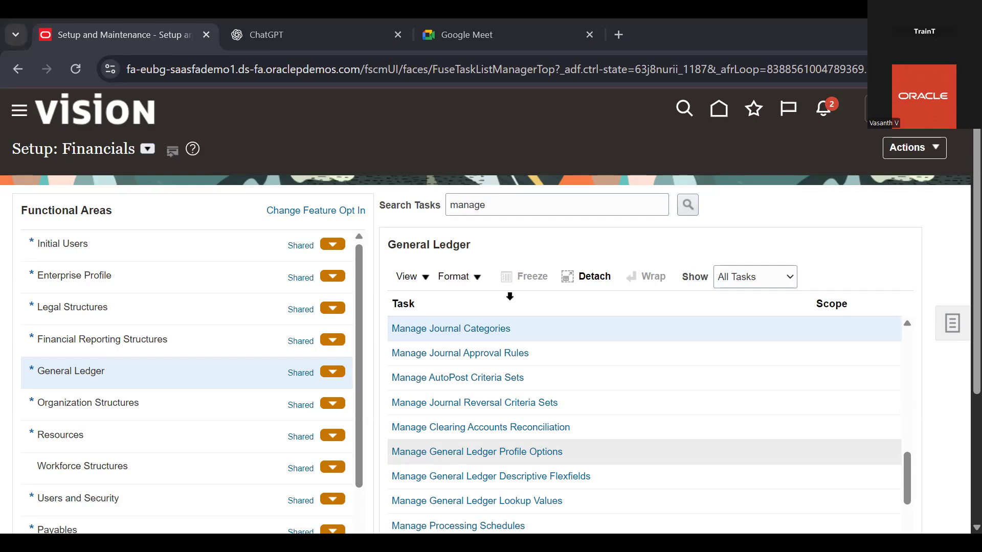
key("BackSpace")
key("BackSpace")
key("BackSpace")
key("BackSpace")
key("BackSpace")
key("BackSpace")
type("Manage Auto Post Criteria Sets")
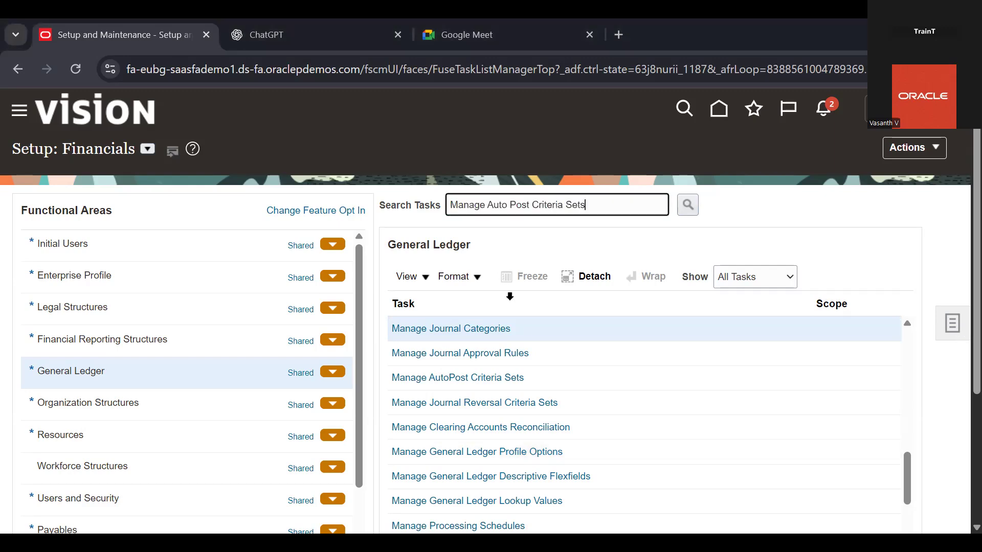
left_click(689, 207)
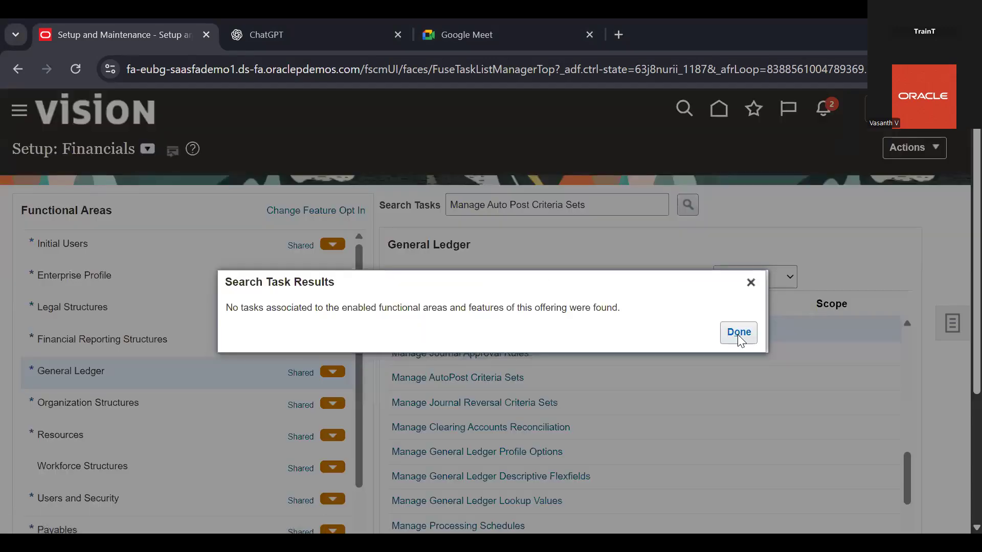
Search again for the task spelled "Manage AutoPost Criteria Sets" and open it
left_click(738, 336)
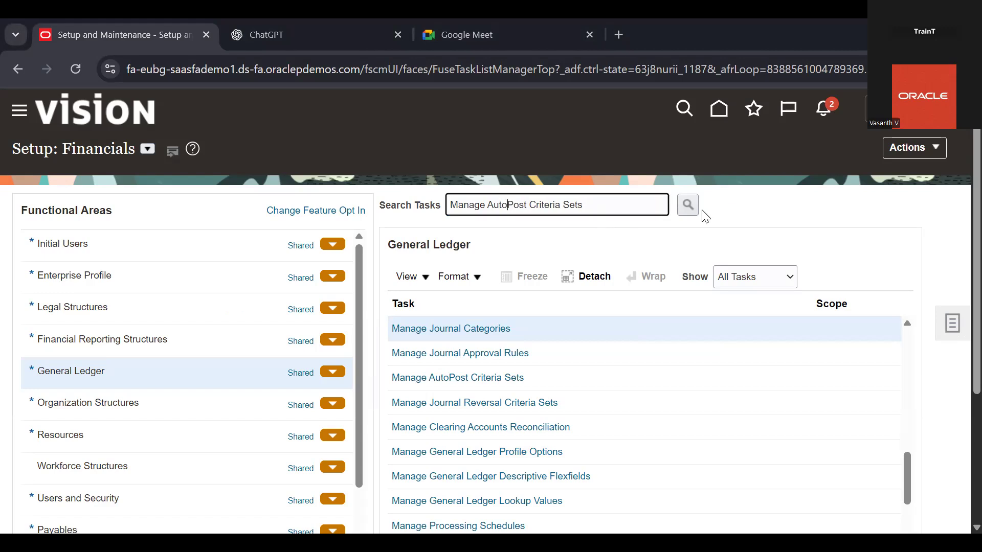
left_click(681, 207)
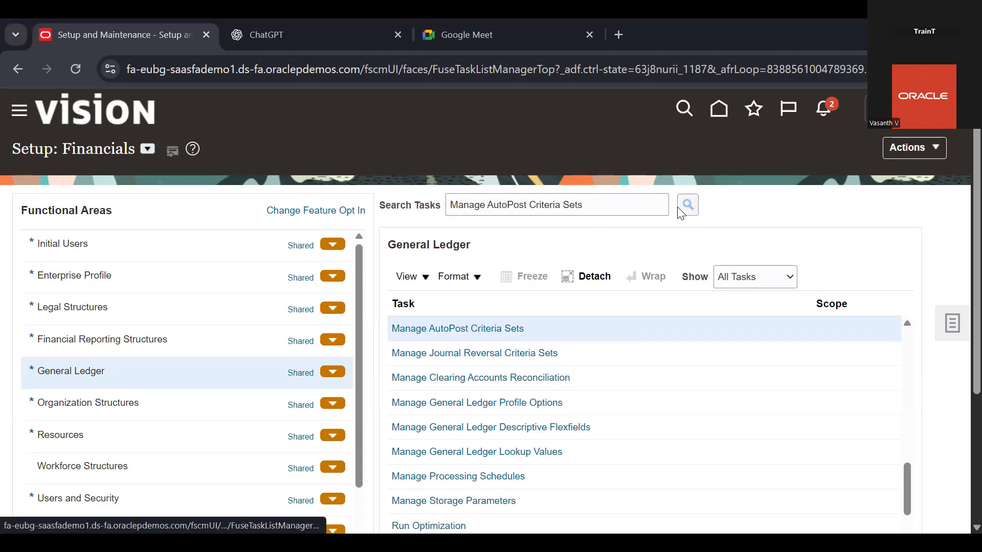
left_click(455, 329)
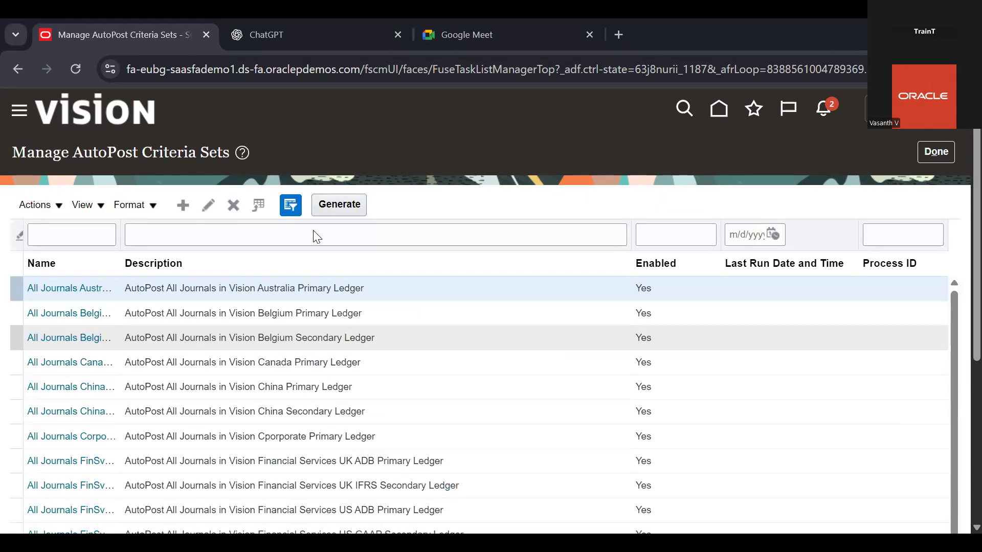
Create a new AutoPost criteria set and name it "08 Auto Post CS"
left_click(182, 206)
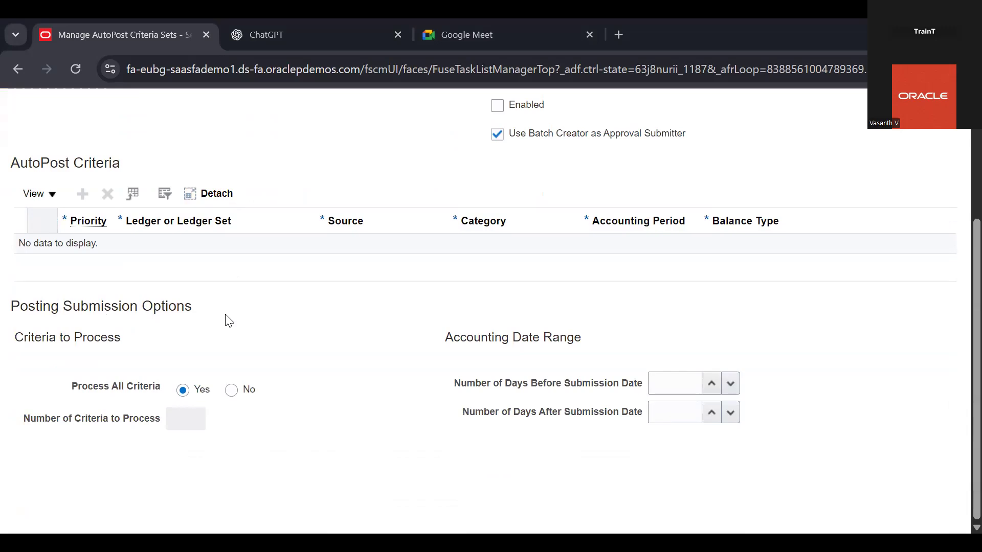
scroll(229, 321, "up", 4)
left_click(529, 223)
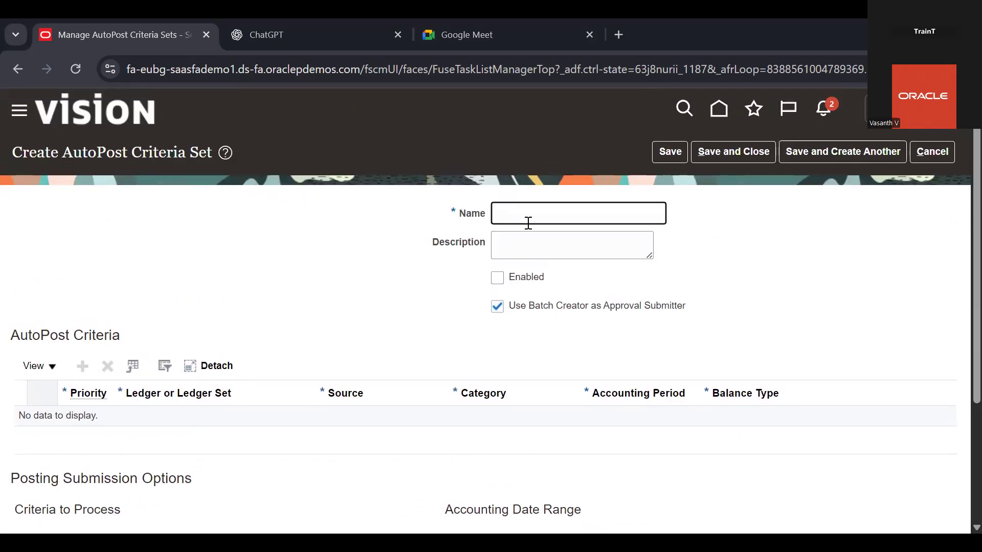
type("08 Auto Post CS")
Copy the name "08 Auto Post CS" into the criteria set's Description
left_click(552, 236)
triple_click(579, 213)
key("ctrl+c")
key("Tab")
key("ctrl+v")
left_click(368, 257)
Add an AutoPost criteria row to the set and give it priority 1
scroll(366, 257, "down", 5)
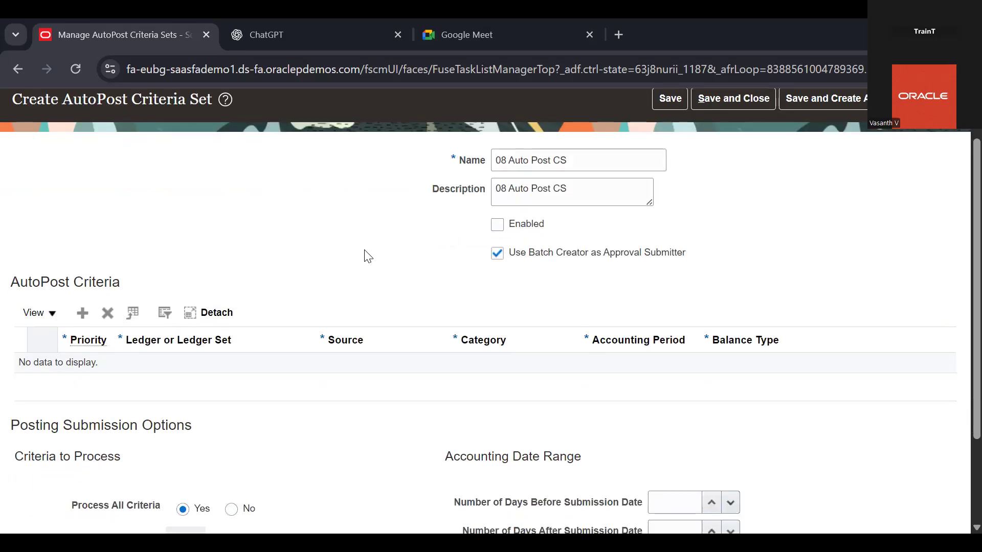
left_click(82, 242)
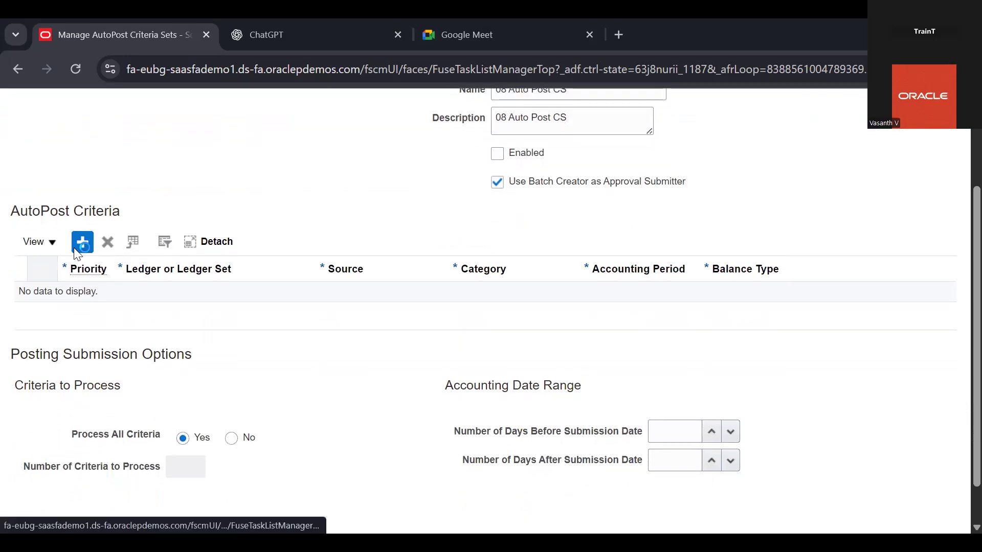
scroll(153, 253, "down", 2)
left_click(95, 263)
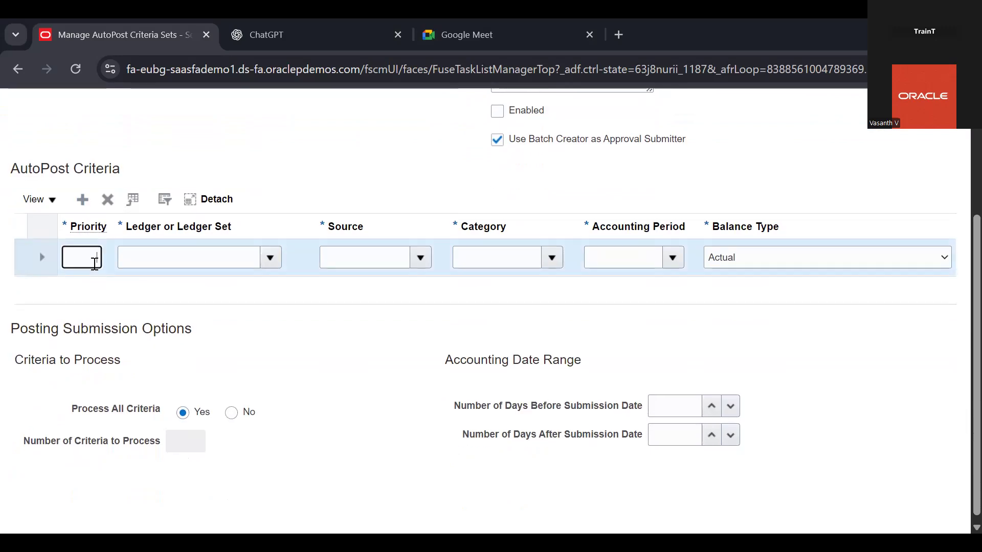
Set the criteria row's ledger to 08 Primary Ledger and its source to 08 Sources
left_click(197, 267)
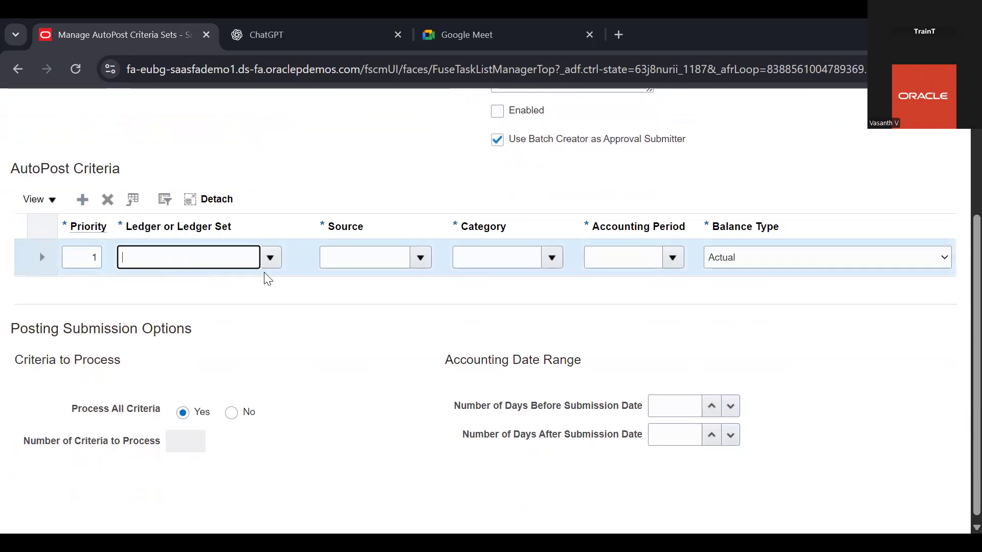
left_click(270, 259)
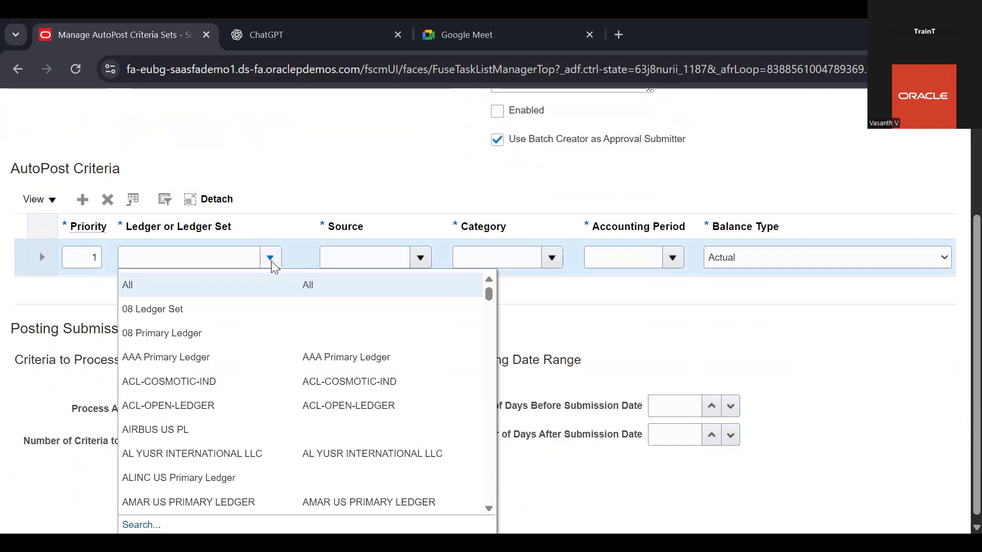
scroll(340, 169, "up", 5)
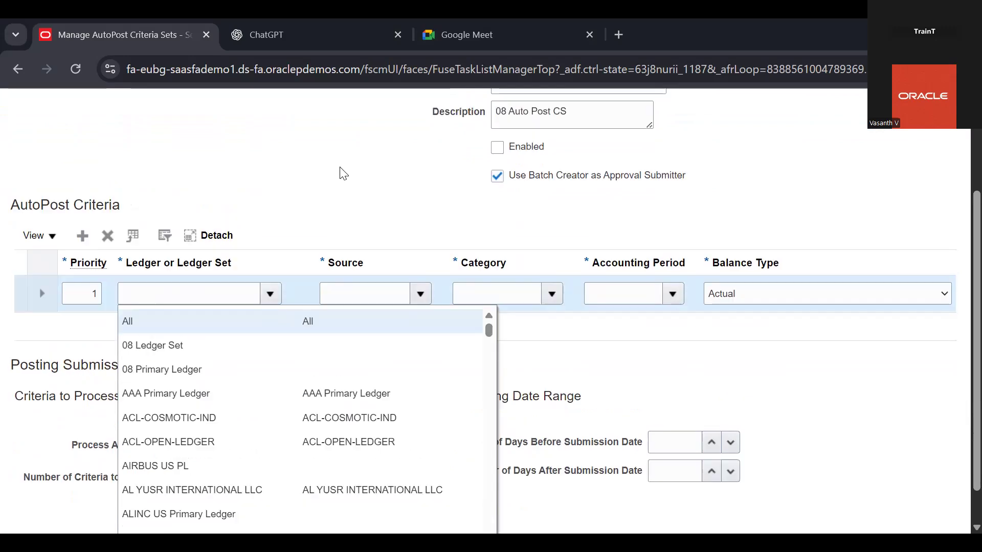
scroll(343, 173, "up", 1)
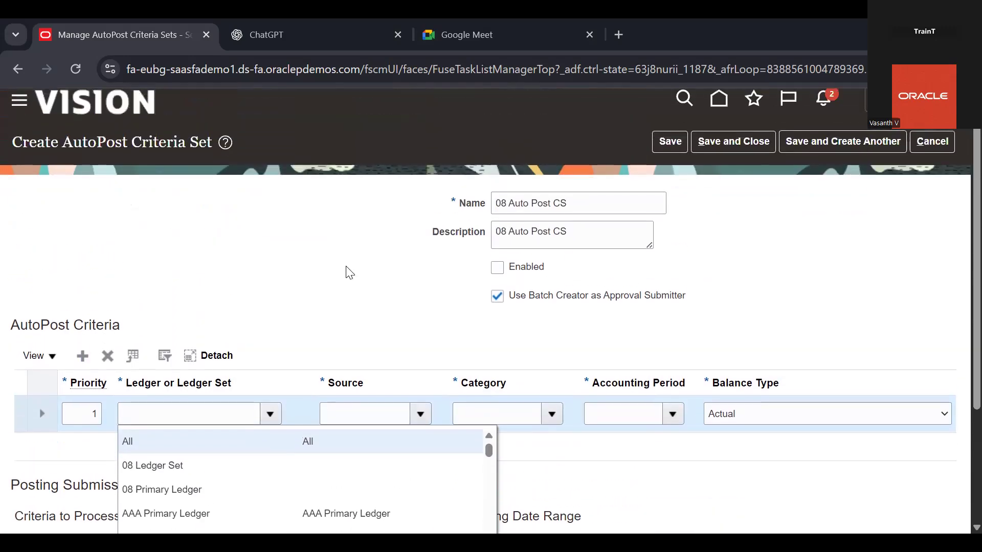
scroll(349, 272, "down", 6)
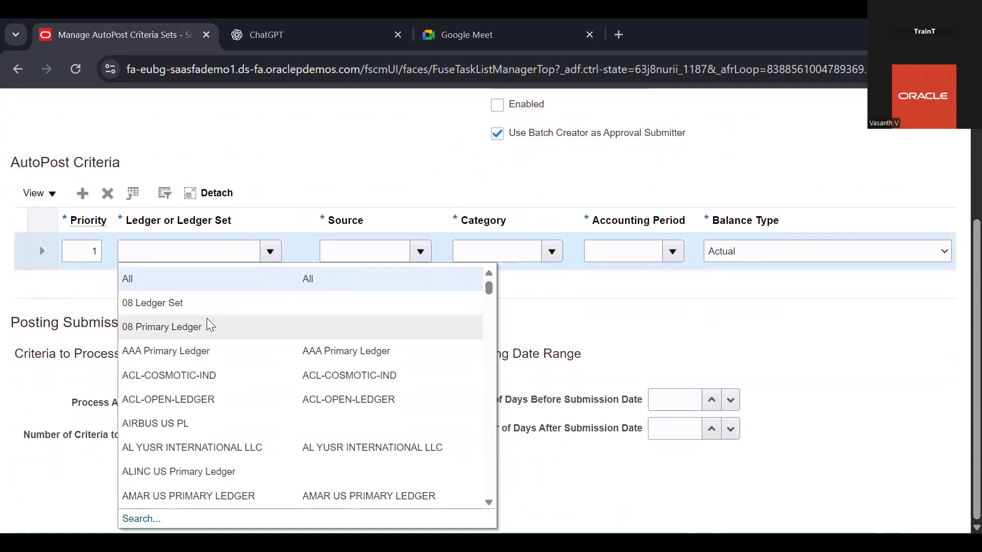
left_click(207, 319)
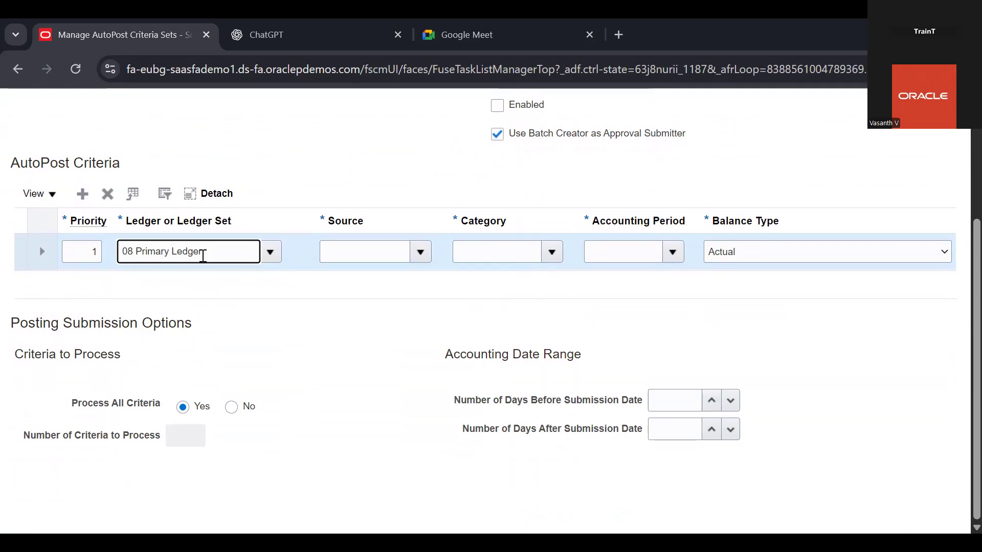
triple_click(203, 255)
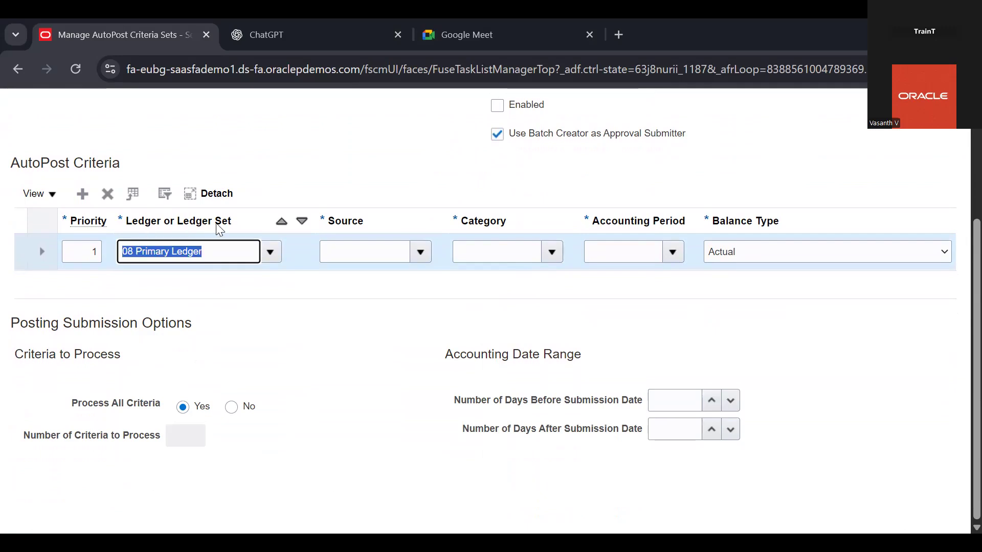
left_click(220, 246)
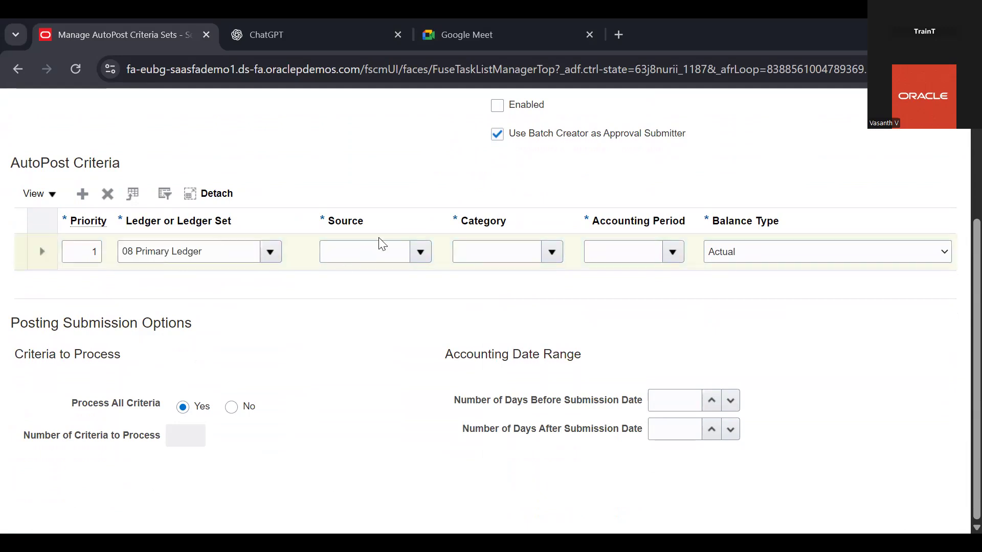
left_click(420, 251)
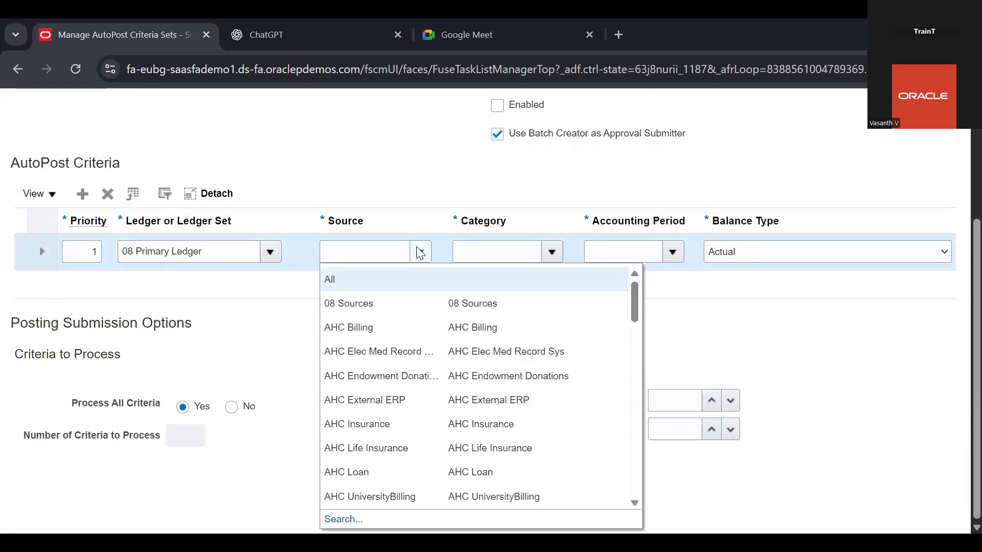
left_click(389, 307)
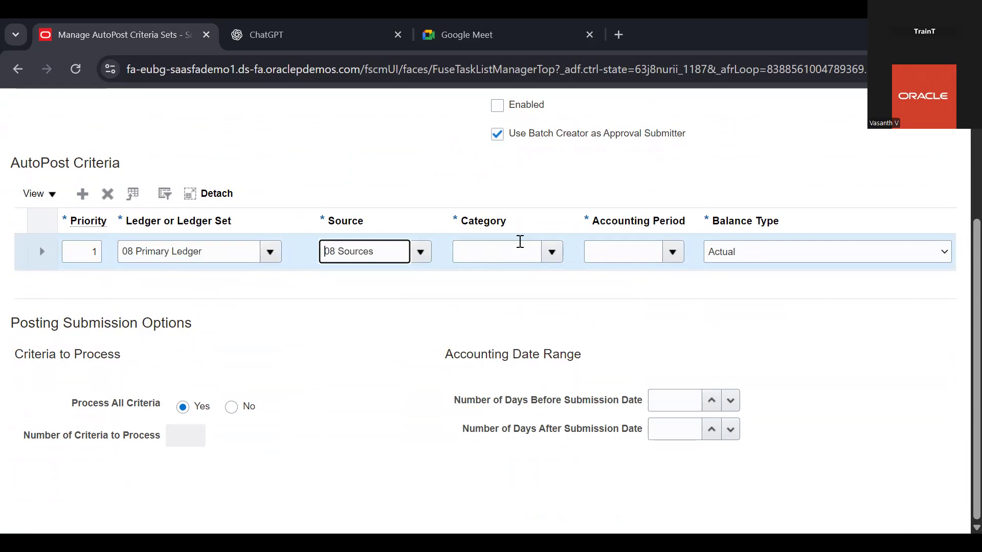
Set the criteria row's category to 08 Categories and its accounting period to All
left_click(550, 251)
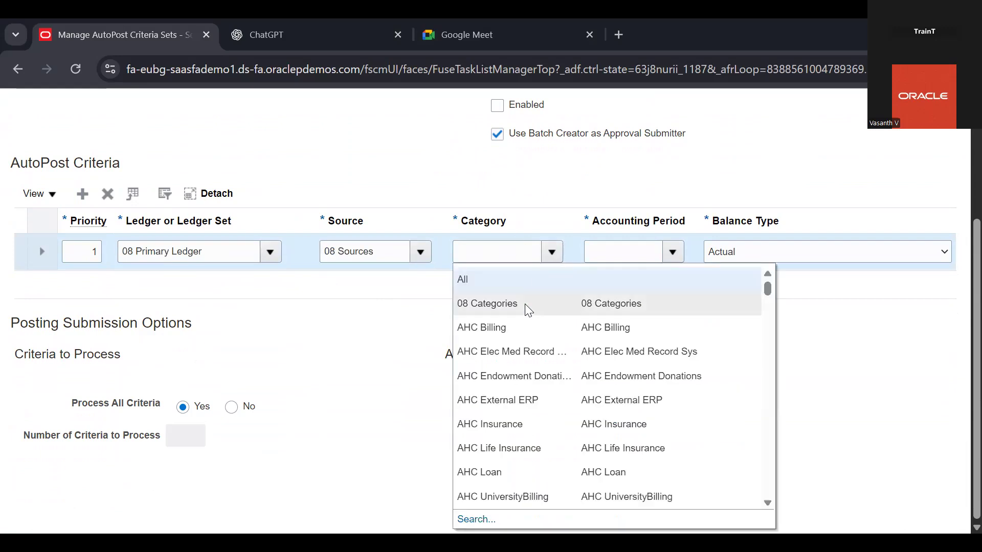
left_click(522, 305)
left_click(672, 251)
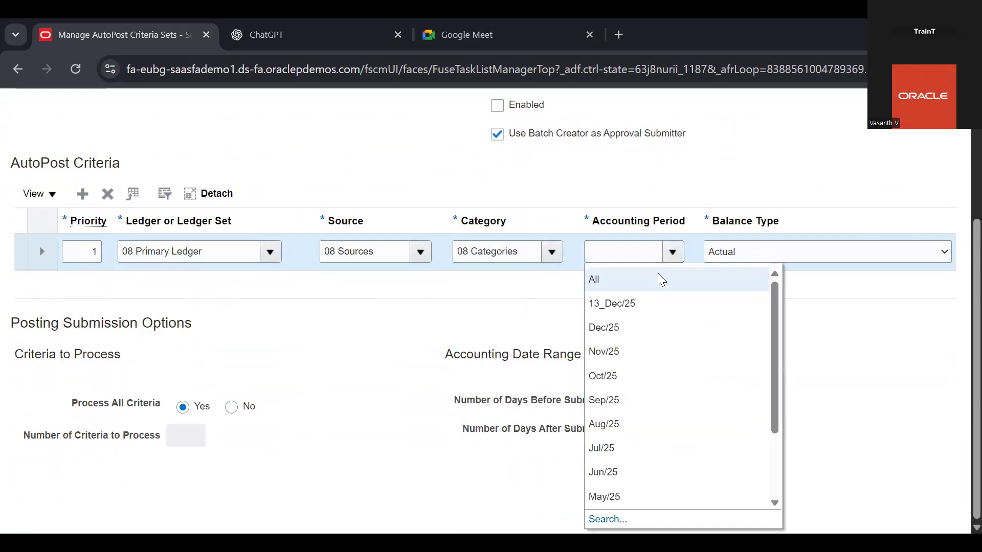
scroll(506, 169, "up", 3)
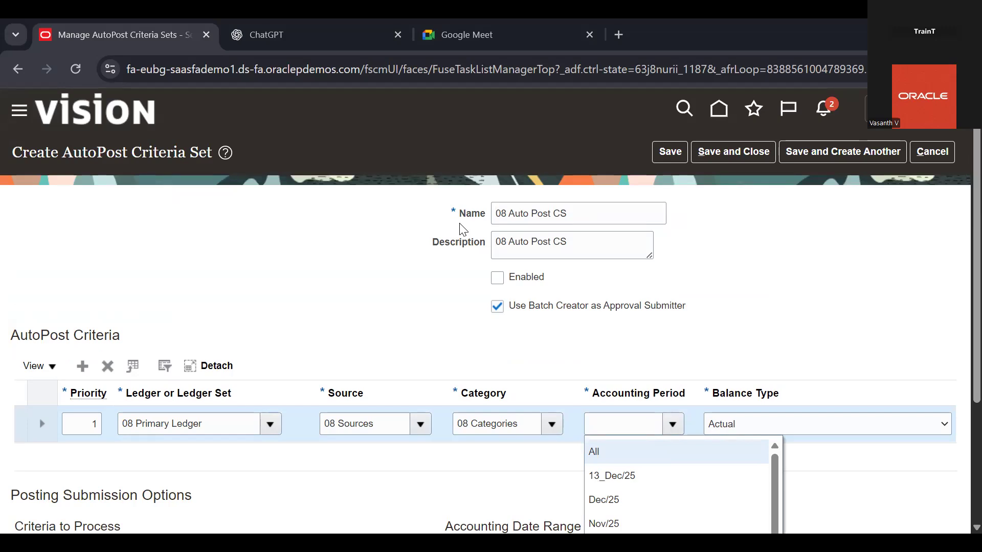
scroll(410, 276, "down", 1)
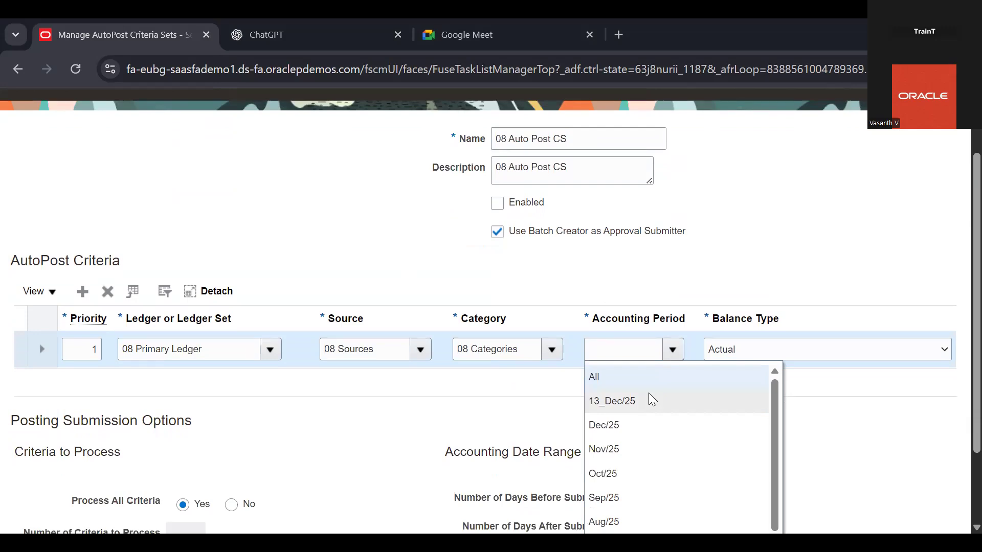
left_click(622, 378)
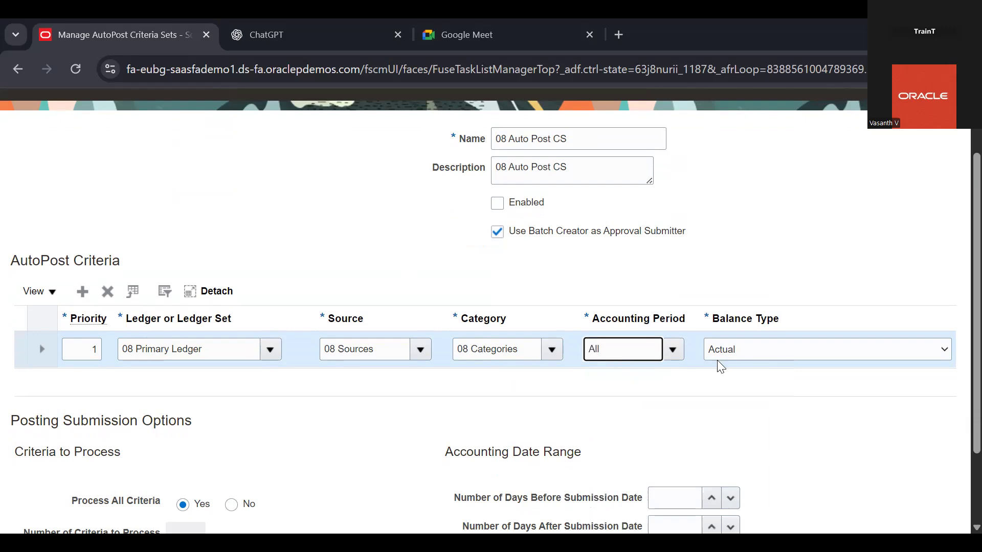
Keep the row's balance type as Actual, then save and close the criteria set and return to the Financials setup task list
left_click(780, 357)
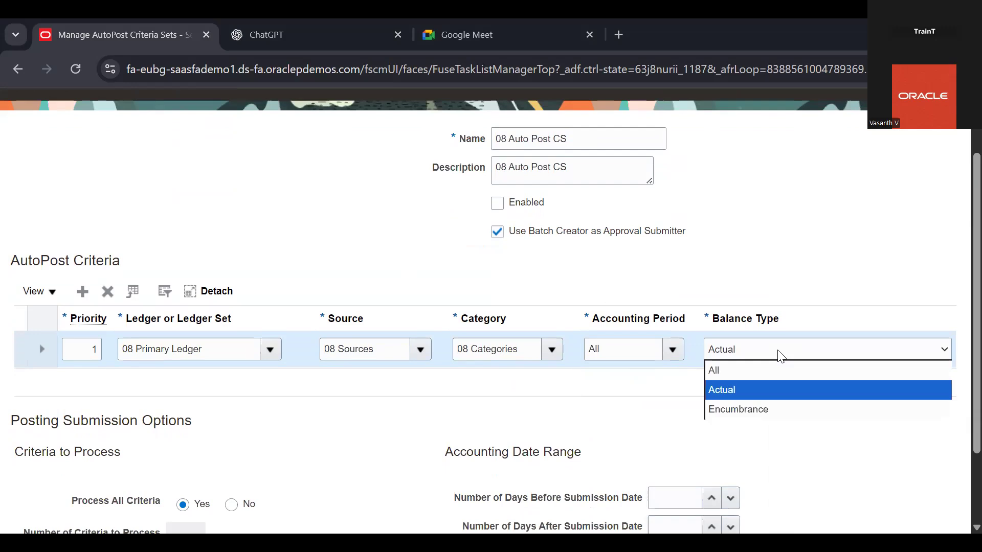
key("Up")
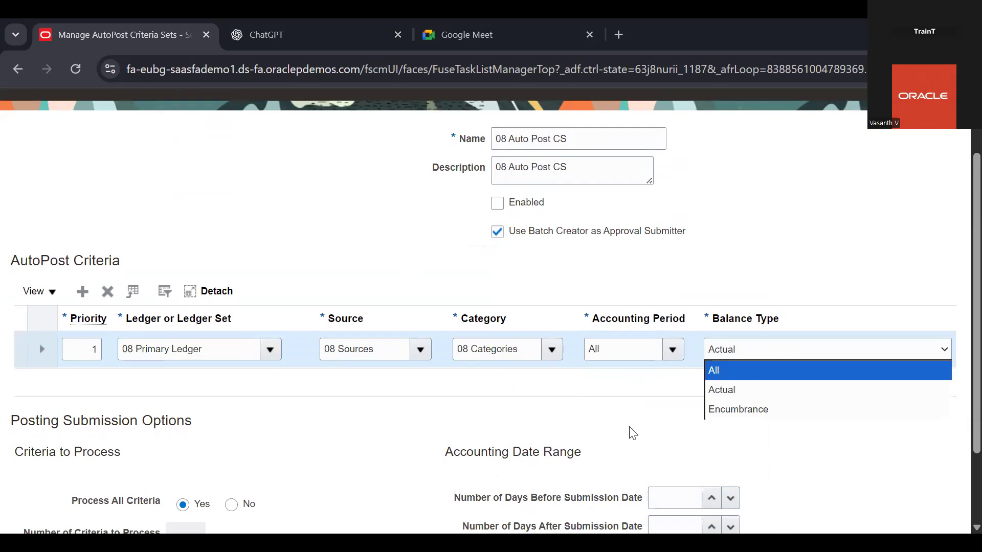
scroll(632, 434, "down", 2)
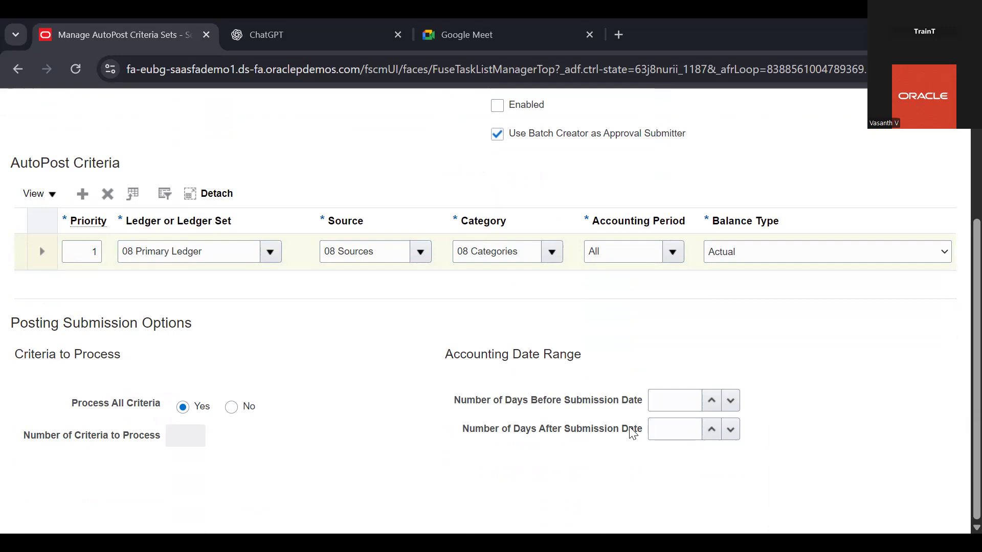
scroll(632, 434, "up", 4)
left_click(717, 155)
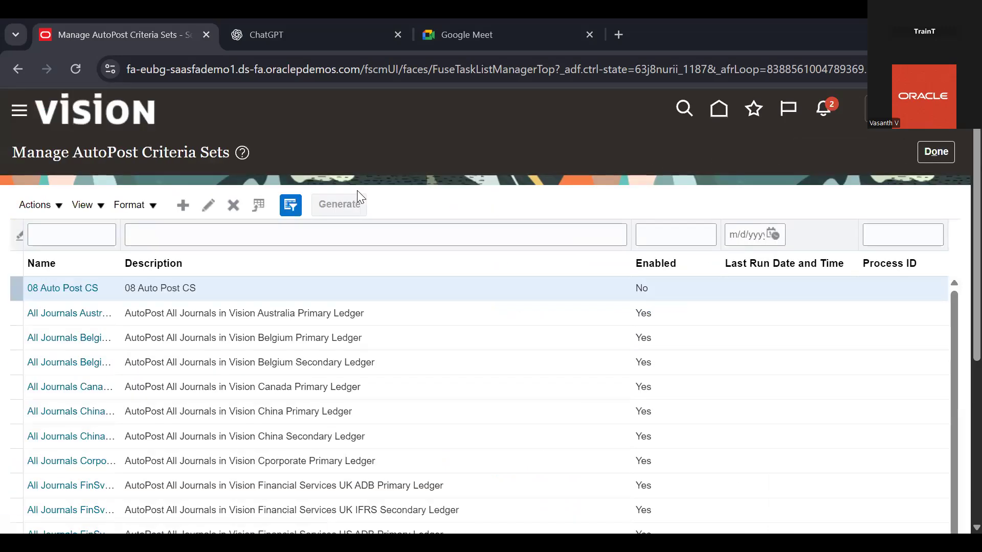
left_click(932, 152)
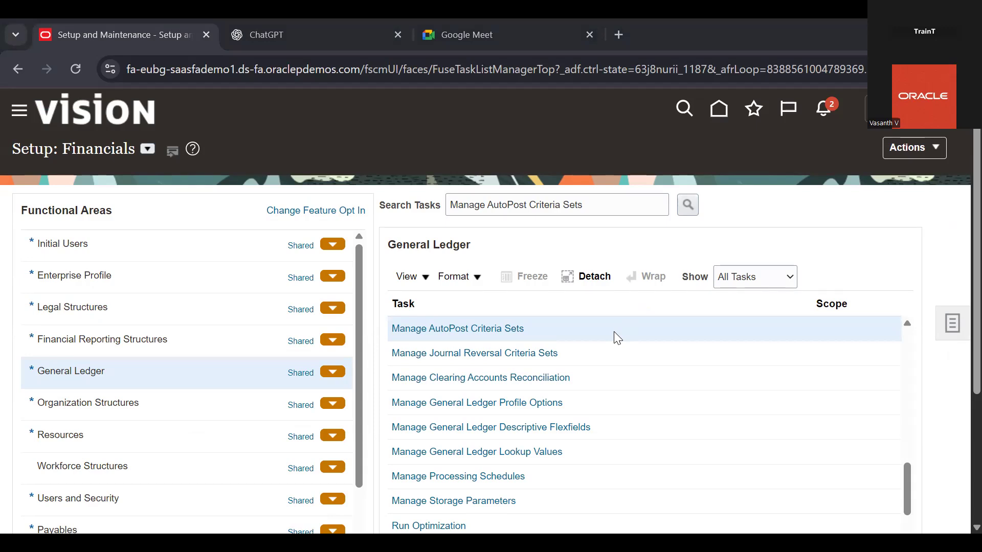
left_click(599, 212)
triple_click(621, 205)
key("BackSpace")
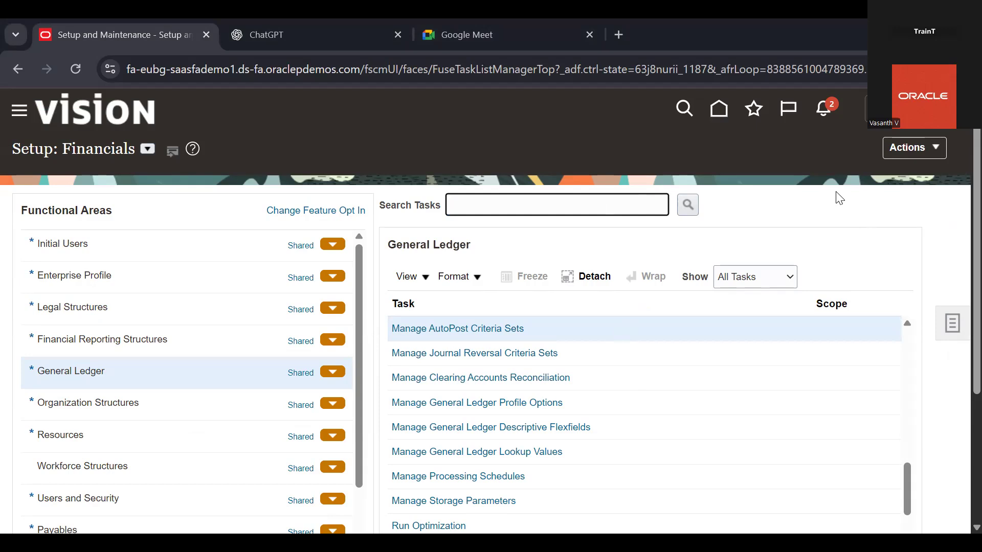
Open Create Allocation Rules from the Journals work area and expand General Ledger Balance Cubes in Calculation Manager
left_click(721, 109)
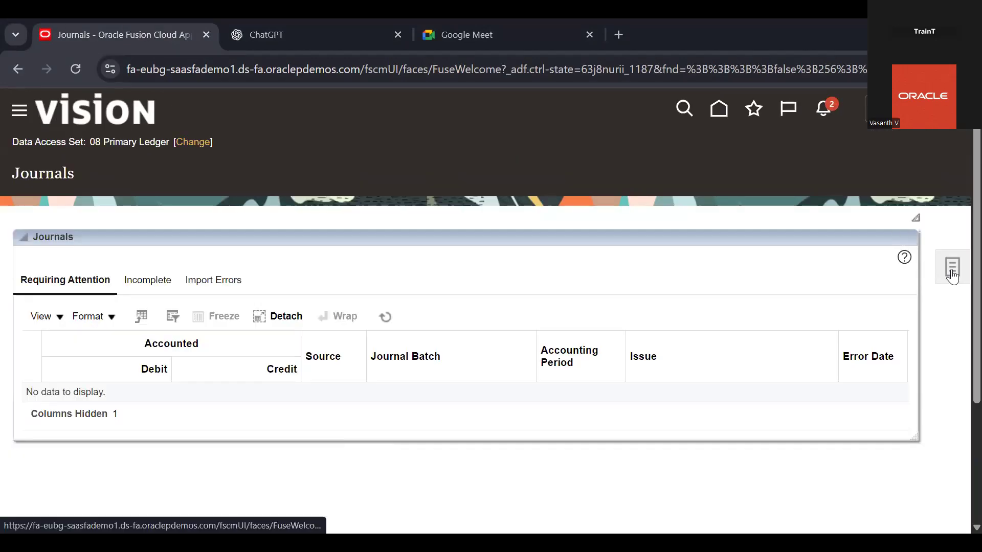
left_click(951, 276)
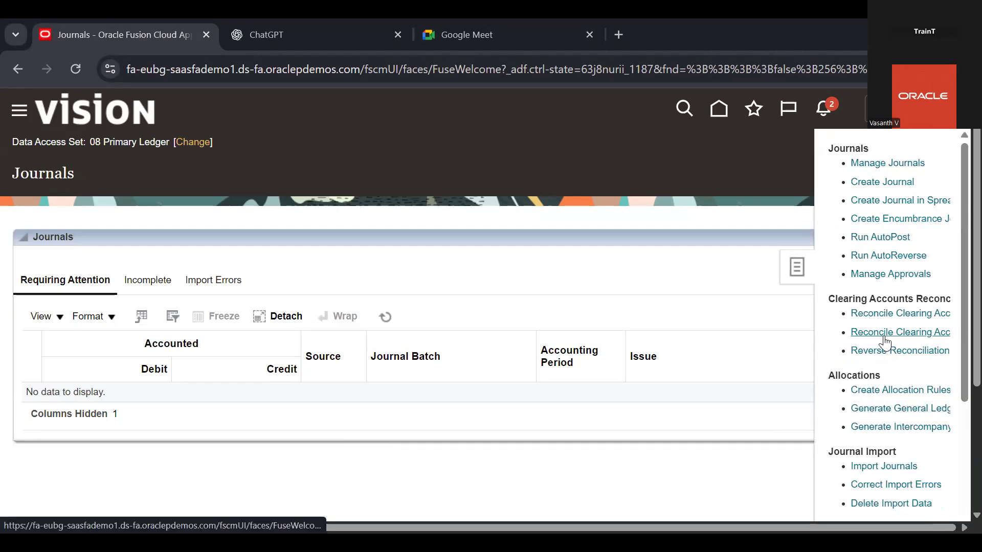
scroll(885, 343, "right", 1)
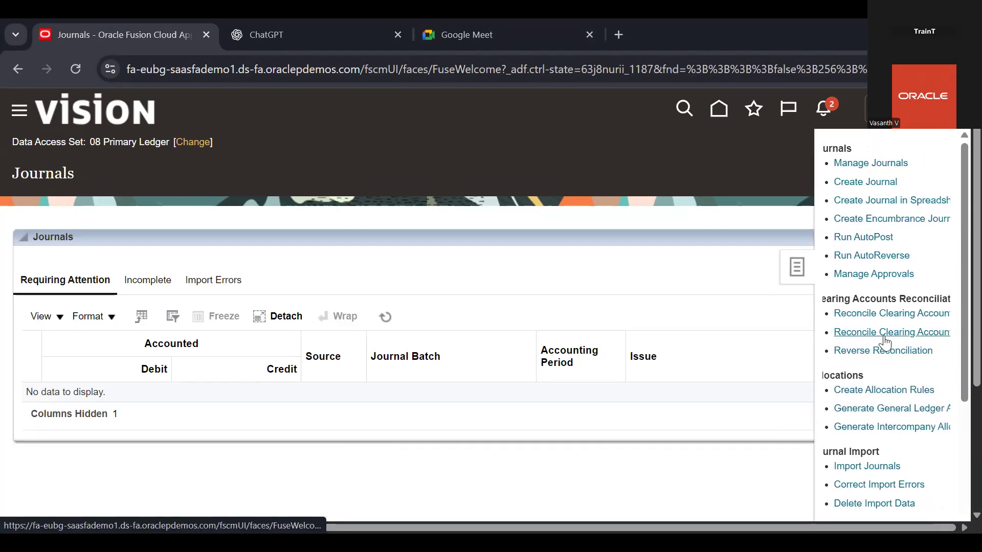
left_click(880, 391)
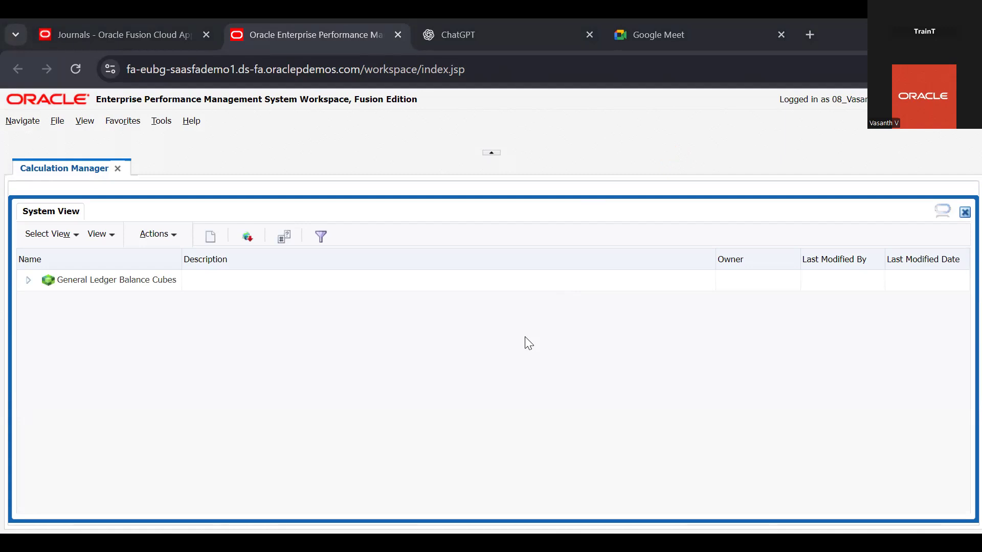
left_click(397, 35)
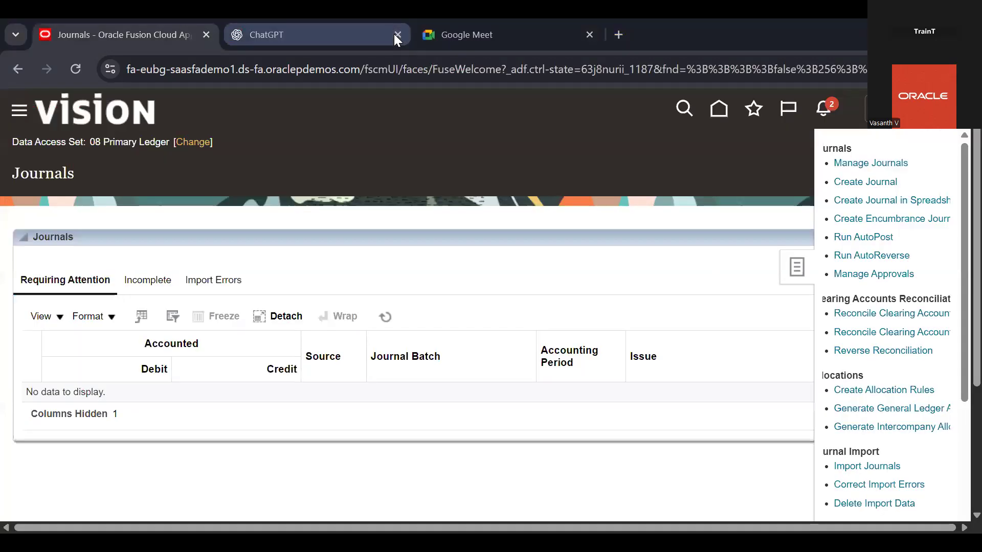
left_click(877, 392)
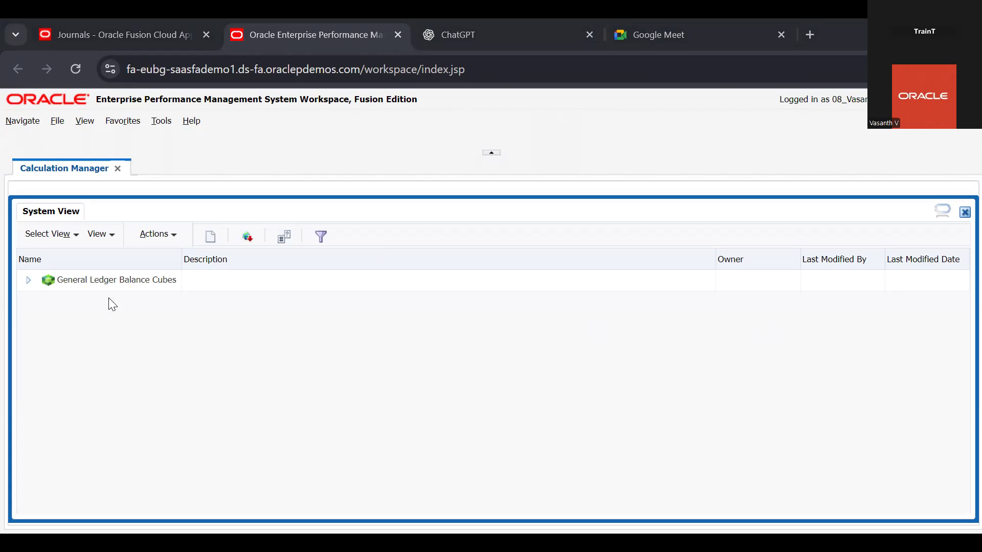
left_click(28, 281)
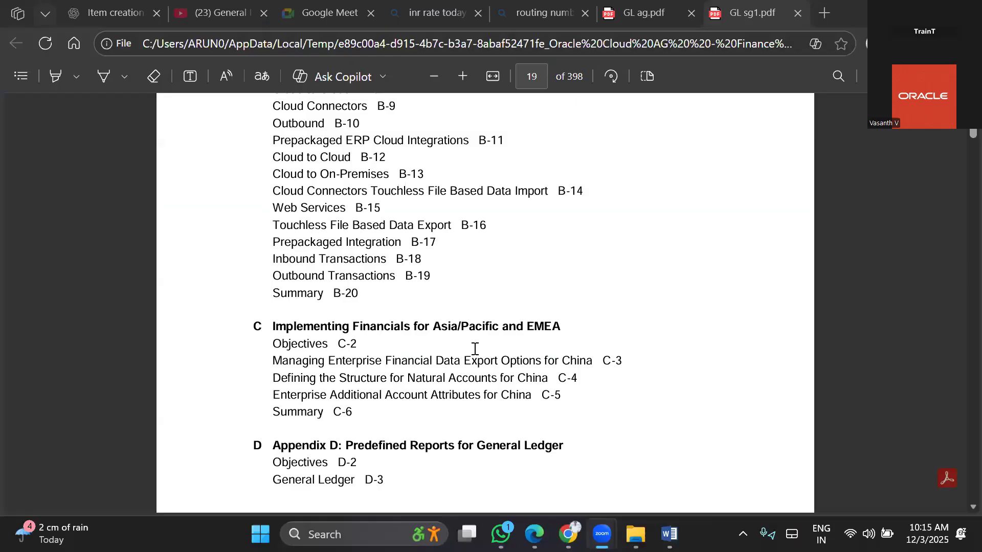
Look through the table of contents and introductory chapter of the student guide GL sg1.pdf in Edge, then return to its first page
scroll(475, 348, "down", 2)
scroll(475, 348, "up", 2)
scroll(475, 348, "up", 3)
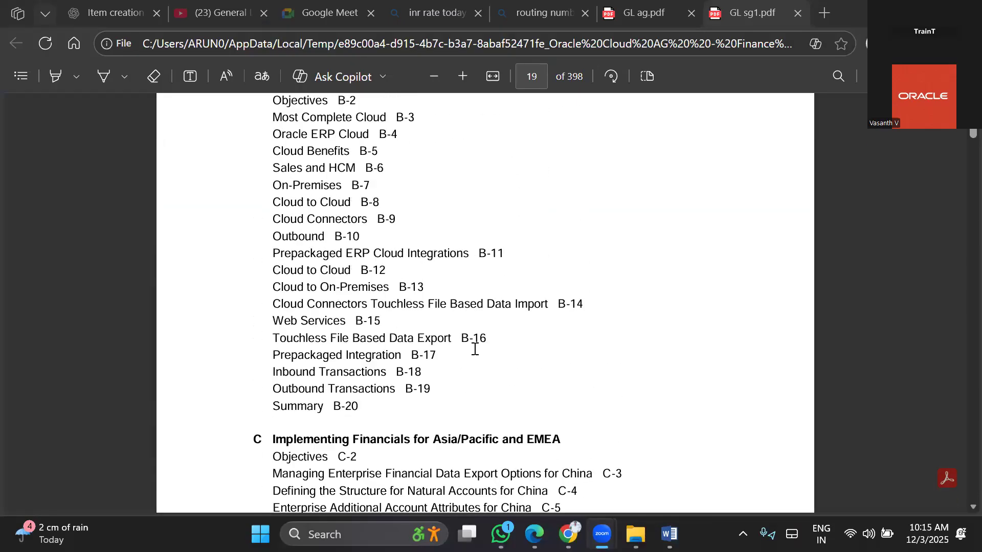
scroll(475, 348, "down", 20)
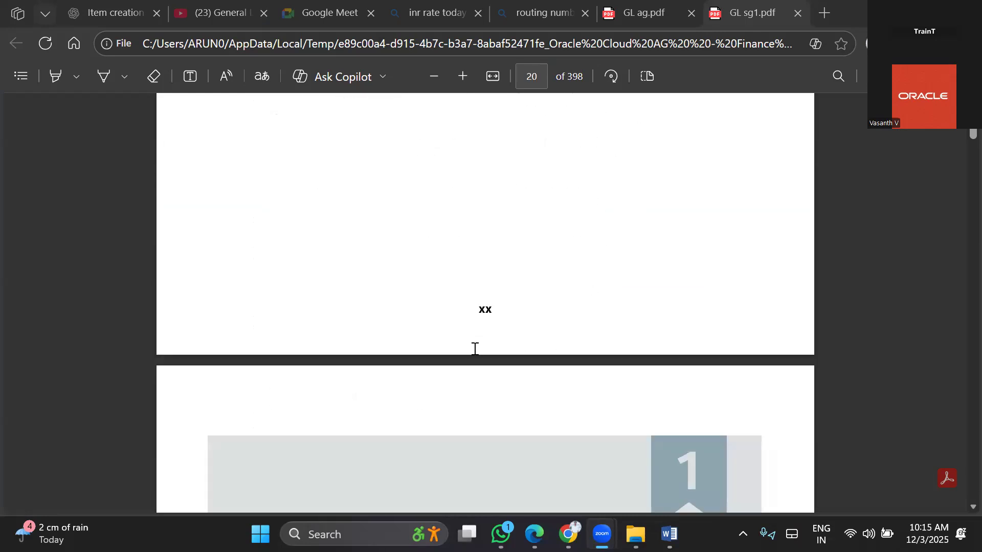
scroll(475, 349, "down", 2)
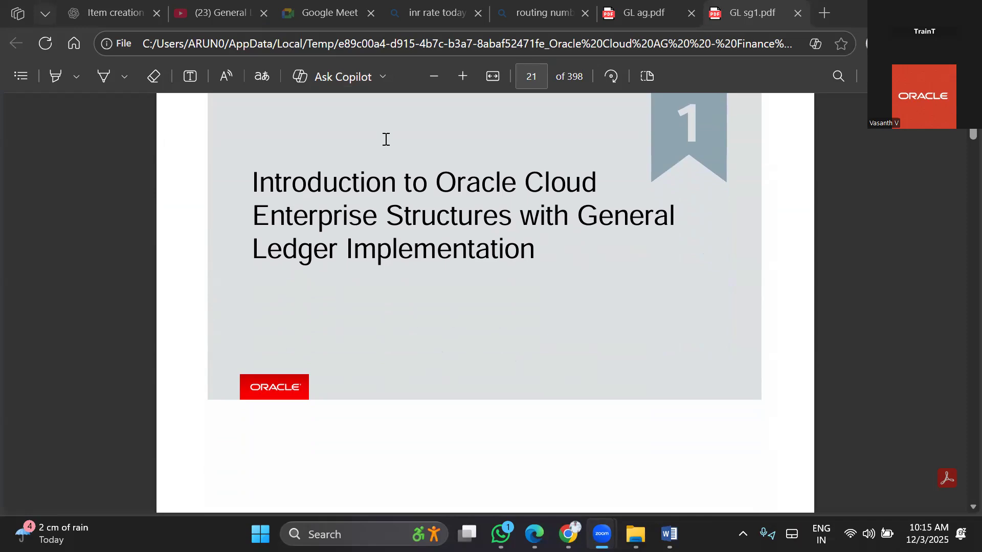
scroll(385, 139, "up", 15)
scroll(432, 255, "up", 10)
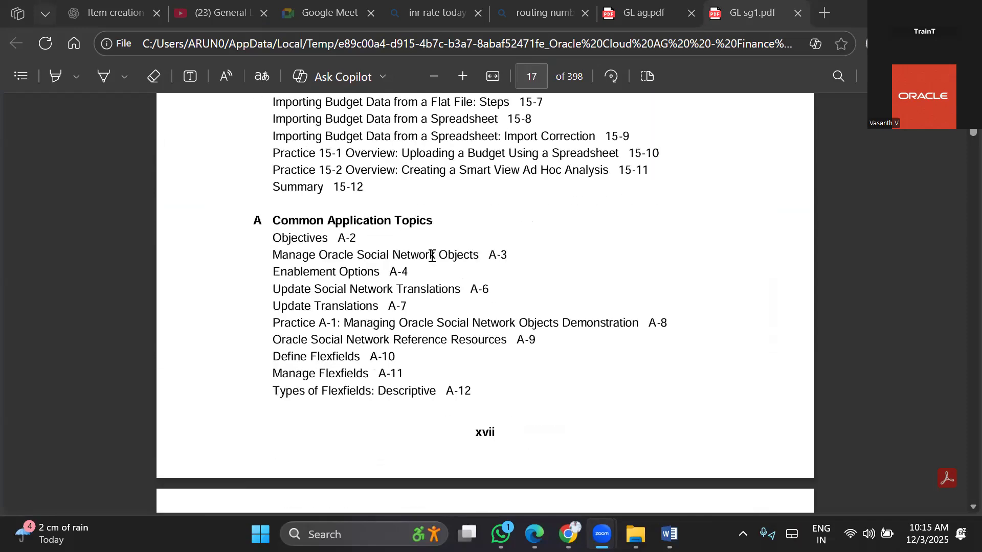
scroll(432, 255, "down", 20)
scroll(432, 256, "down", 10)
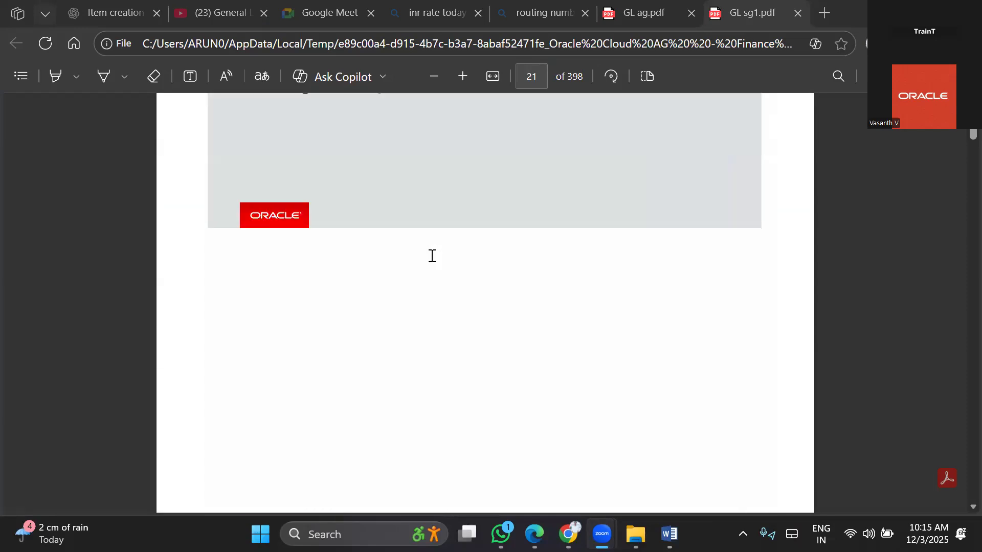
scroll(432, 255, "up", 4)
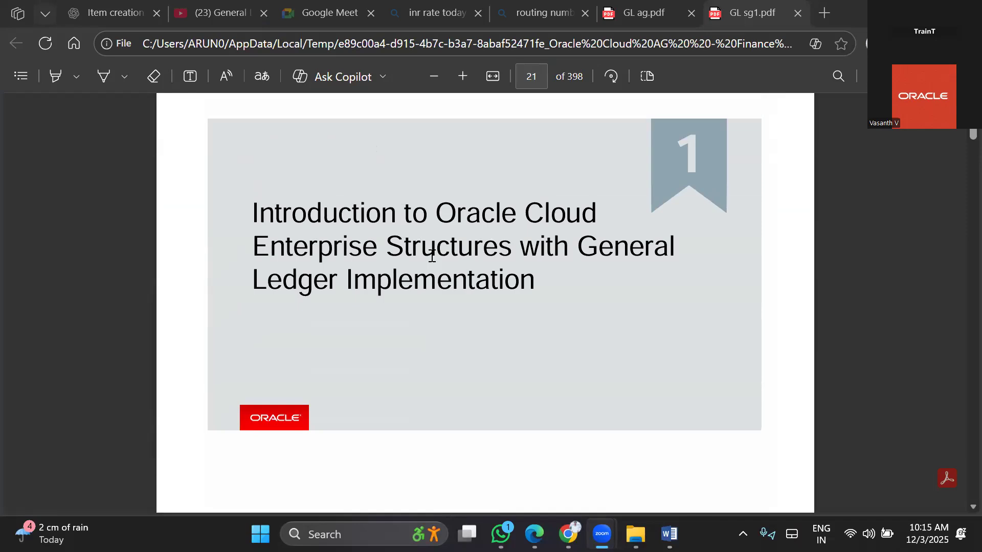
scroll(432, 257, "down", 15)
scroll(432, 255, "down", 12)
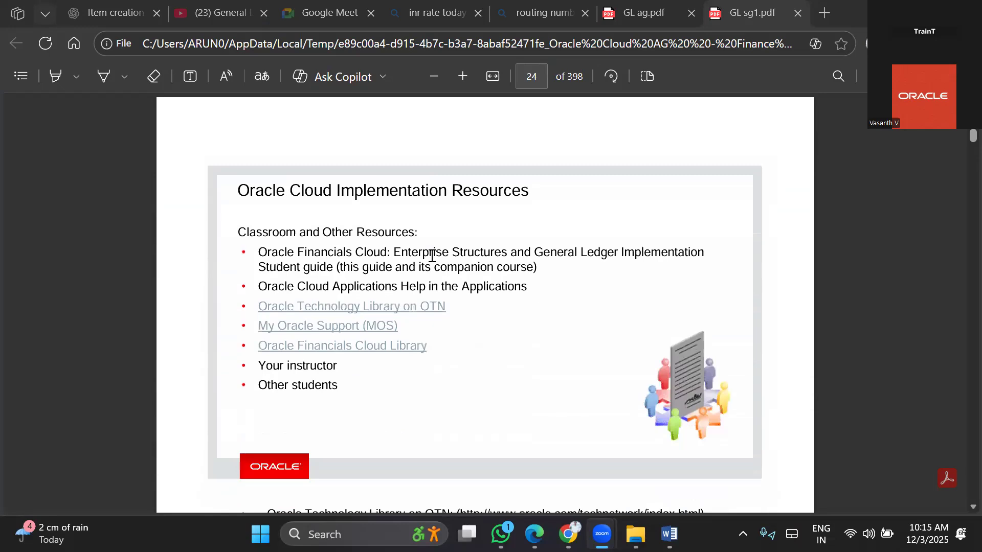
scroll(432, 256, "down", 12)
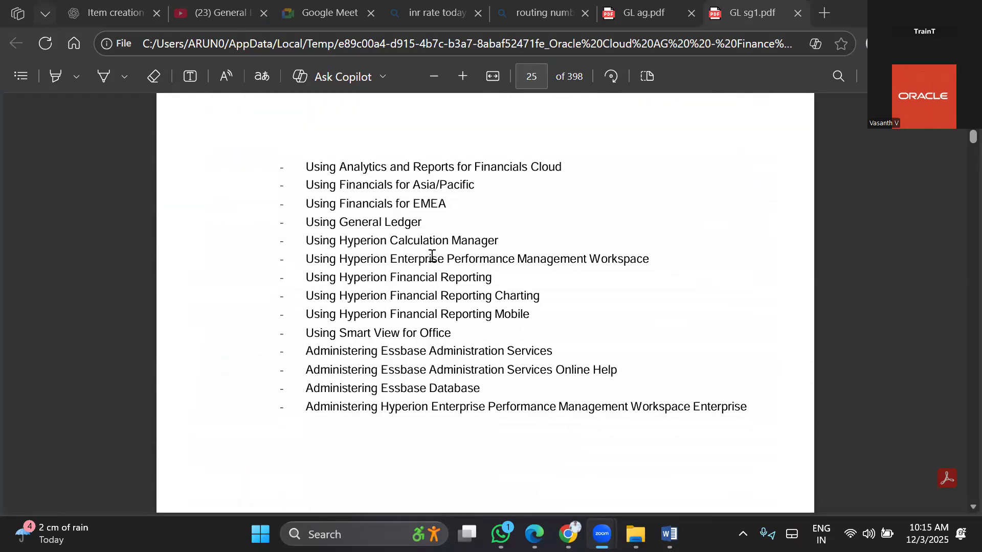
scroll(432, 257, "down", 12)
scroll(432, 256, "down", 12)
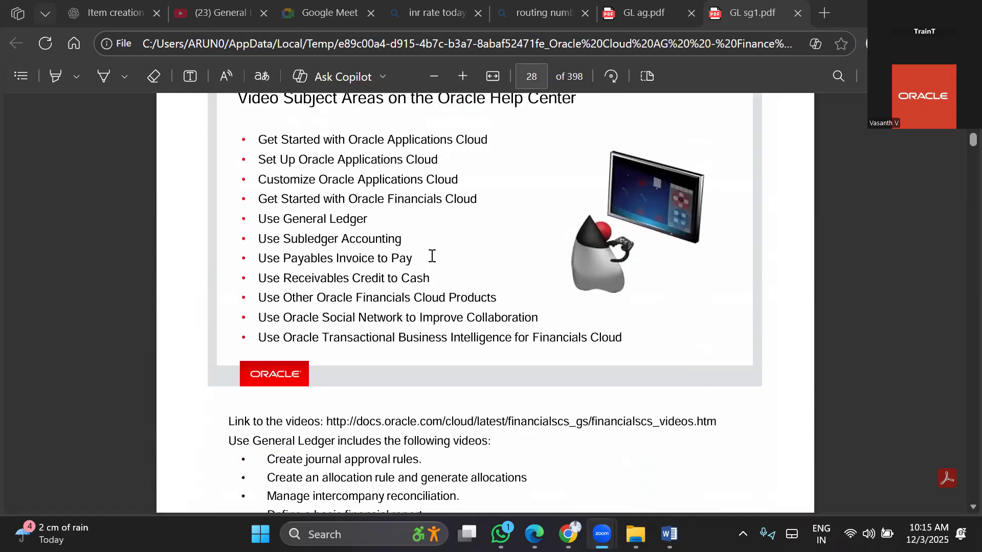
scroll(432, 256, "up", 15)
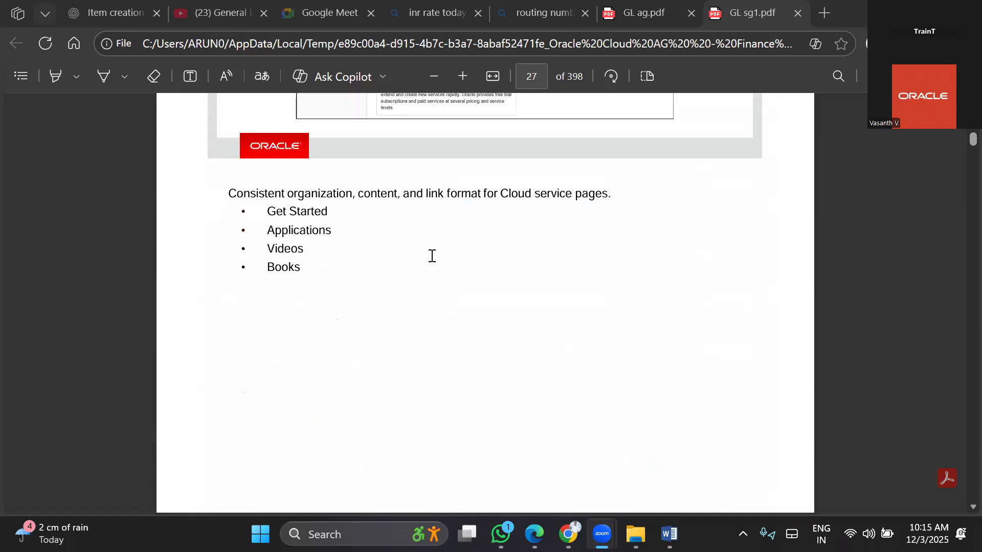
left_click_drag(972, 136, 972, 107)
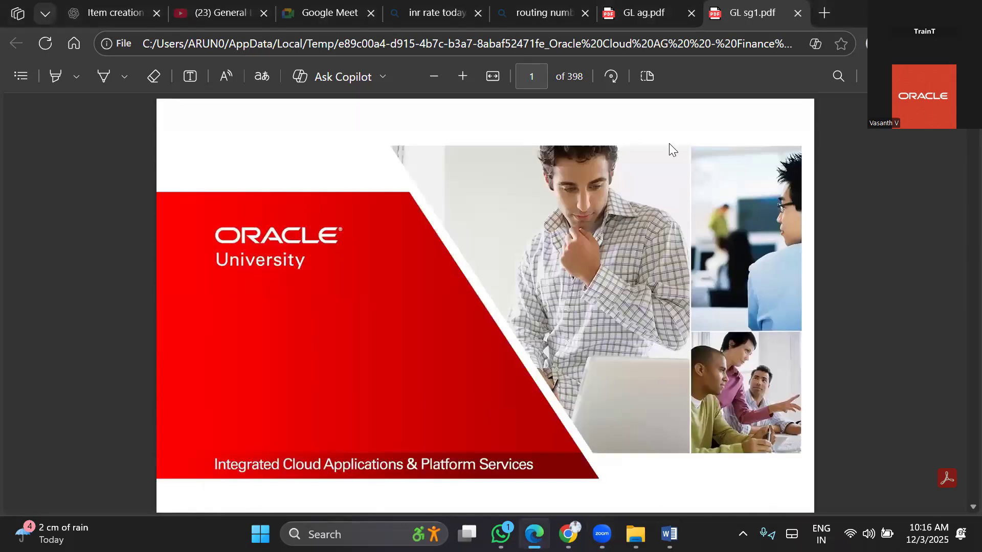
Switch to GL ag.pdf and look back through its practice instructions from page 17 to page 12
left_click(634, 104)
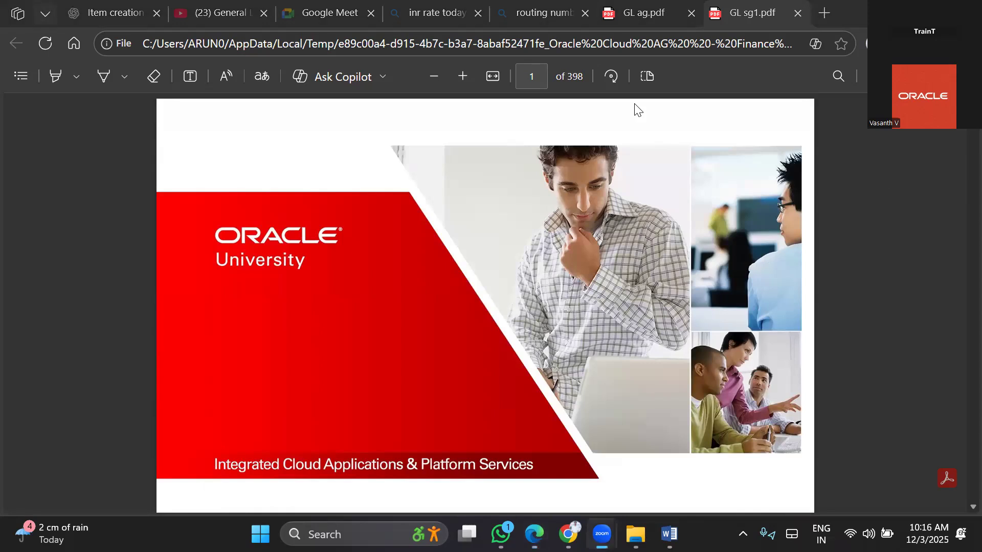
left_click(650, 15)
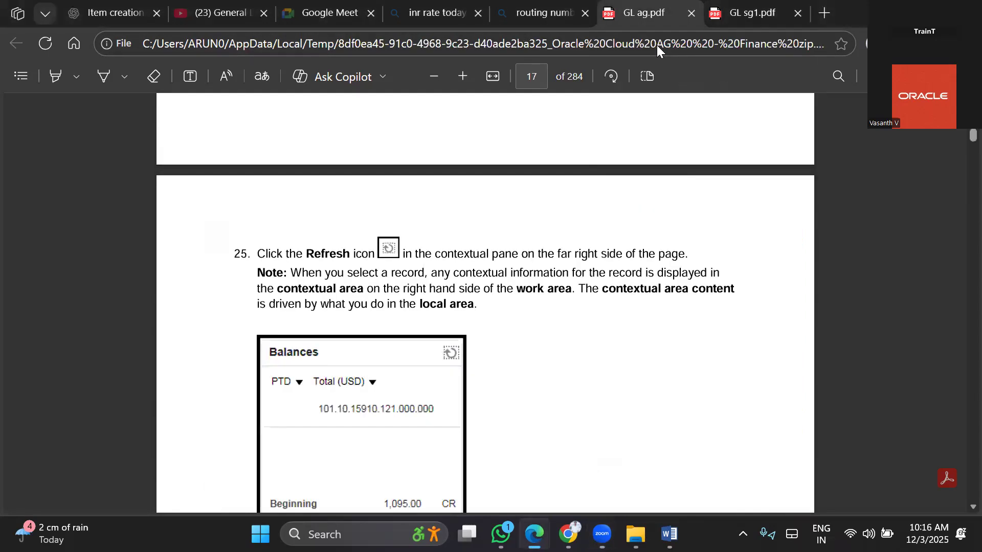
scroll(593, 327, "down", 2)
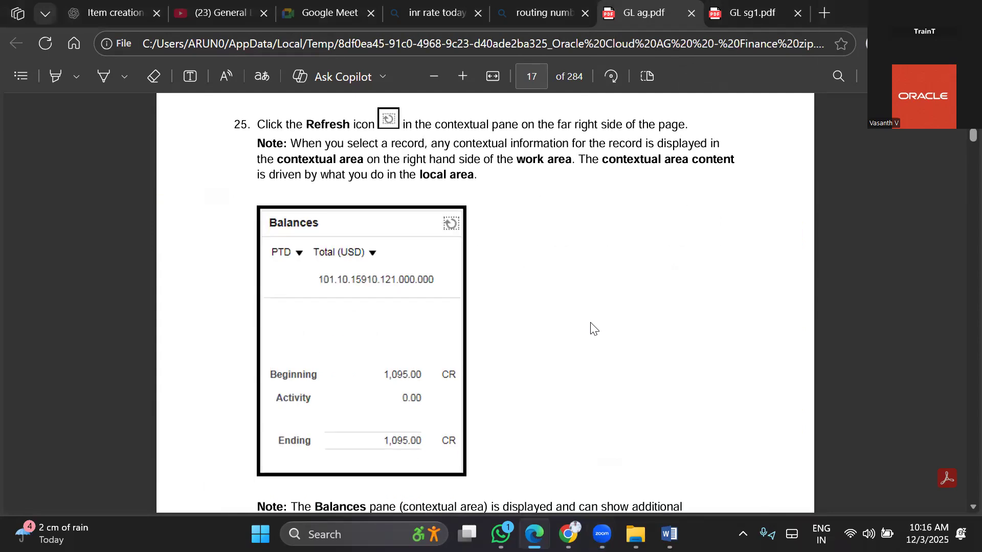
scroll(593, 327, "up", 1)
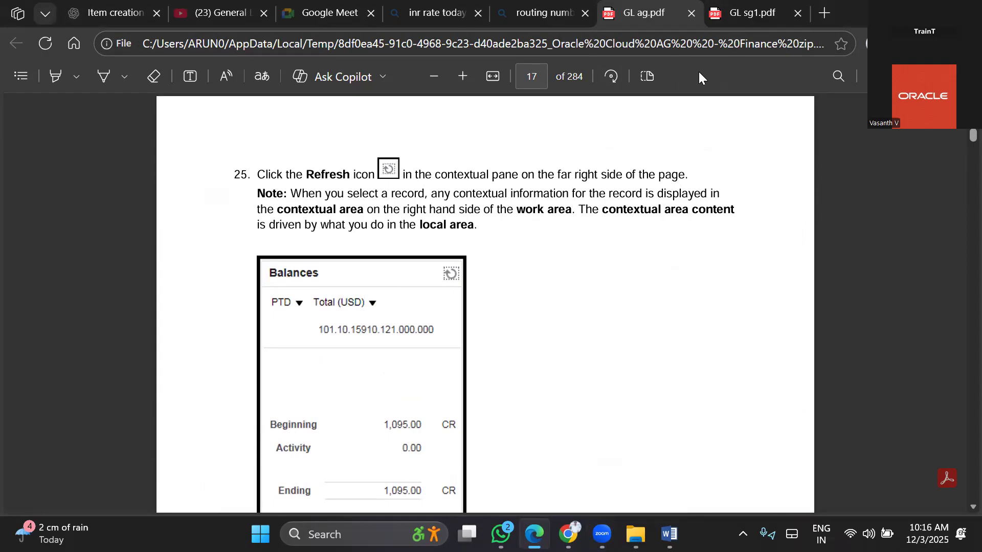
scroll(535, 336, "down", 5)
scroll(535, 336, "up", 10)
scroll(544, 364, "up", 20)
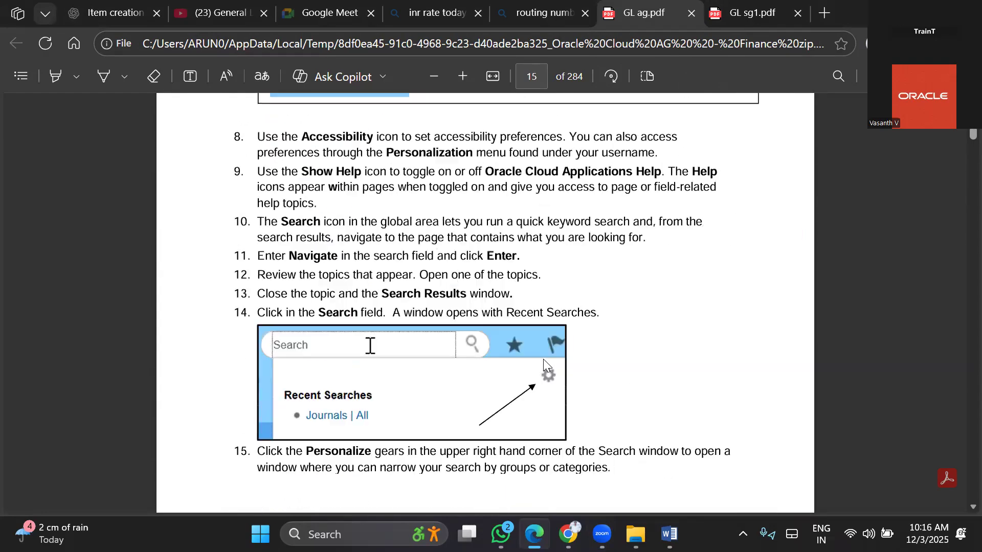
scroll(544, 360, "up", 2)
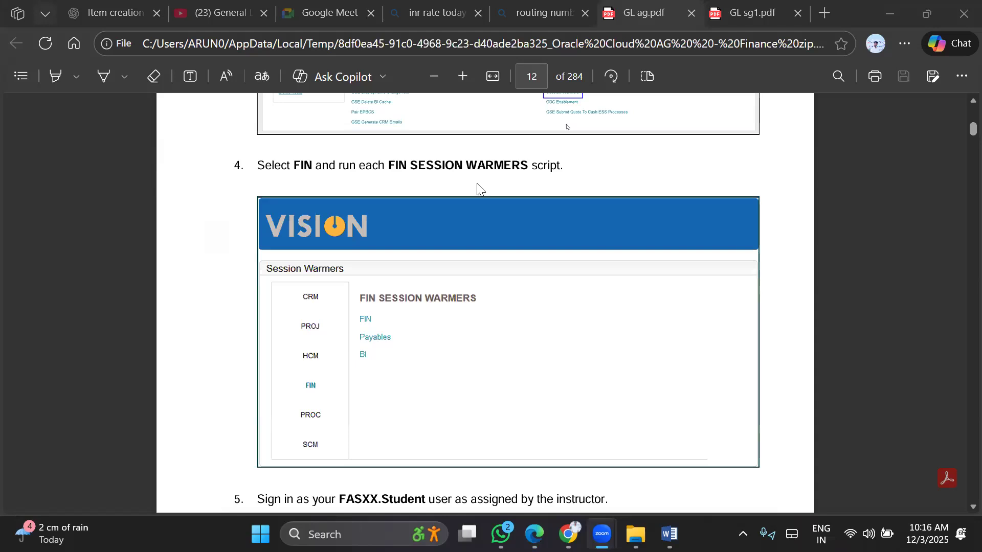
key("alt+Tab")
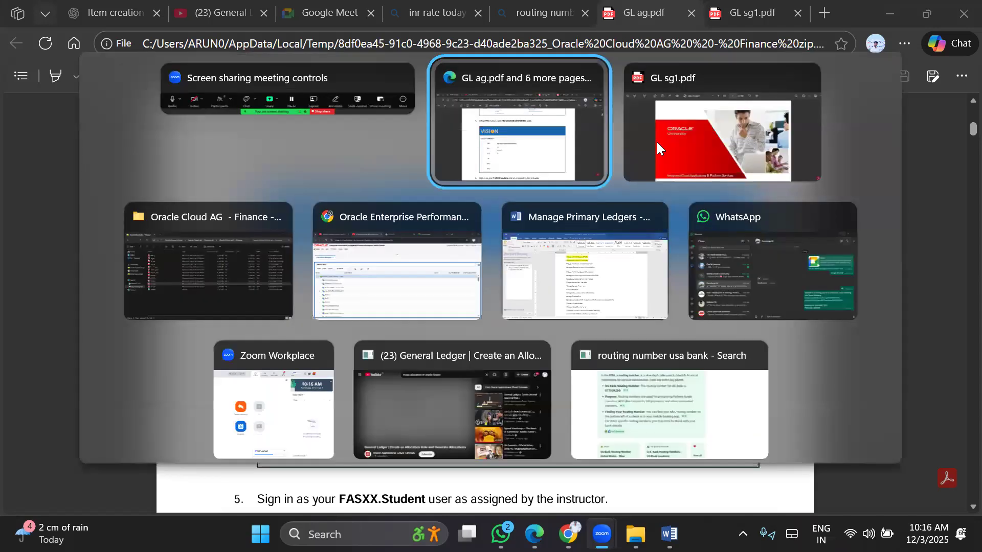
key("alt+shift+Tab")
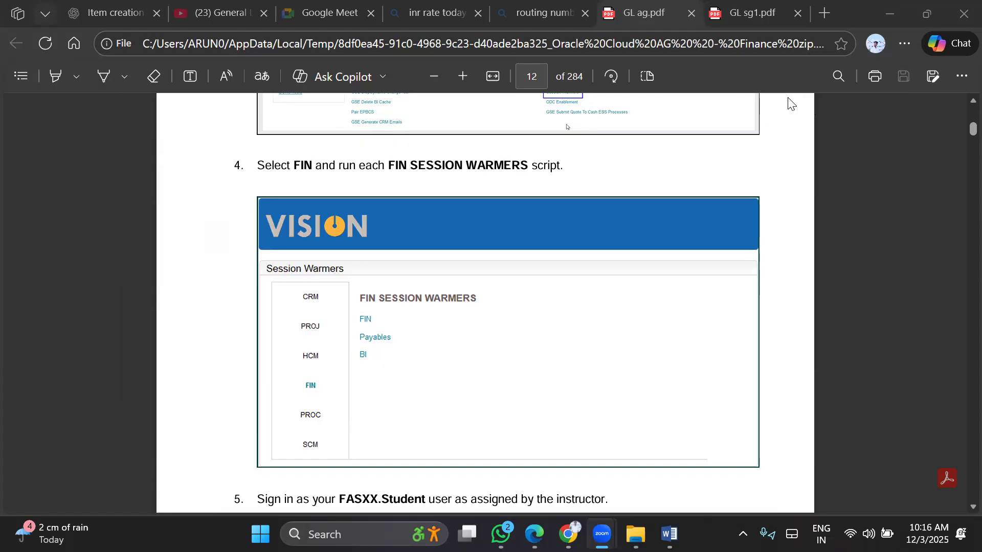